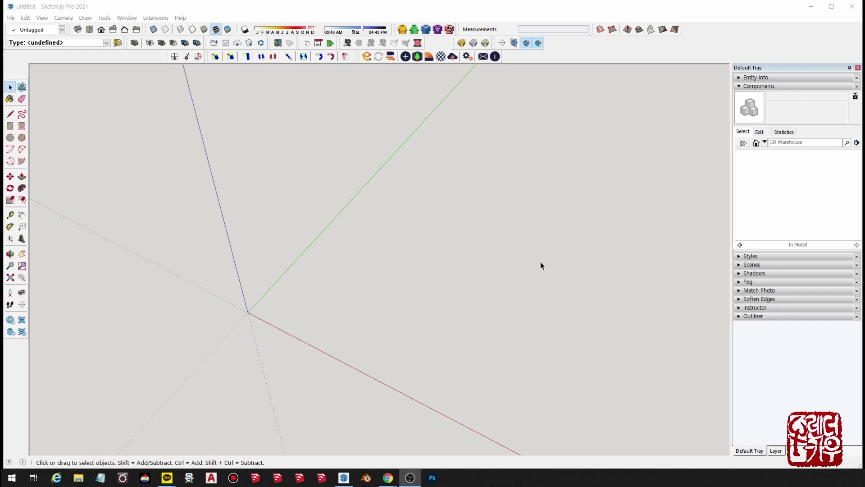
Bring SketchUp Pro 2021 forward and open the View › Toolbars list
click(582, 353)
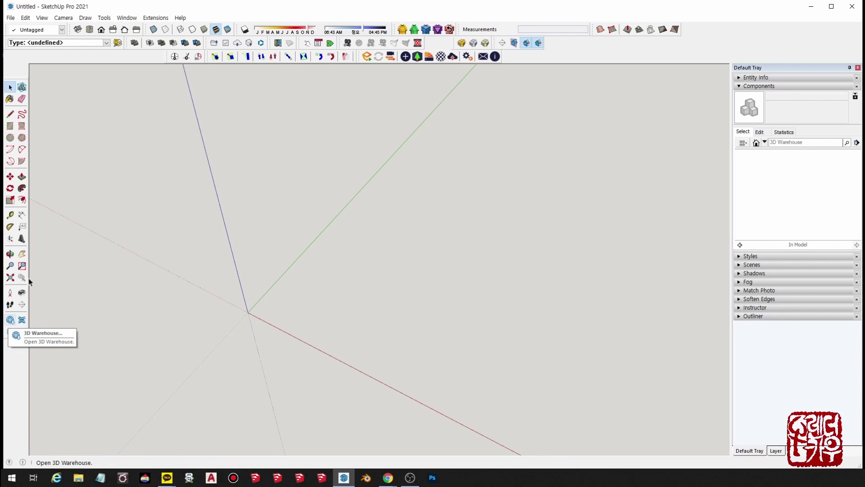
click(42, 18)
Enable the Warehouse toolbar in the Toolbars dialog and close the dialog
click(44, 30)
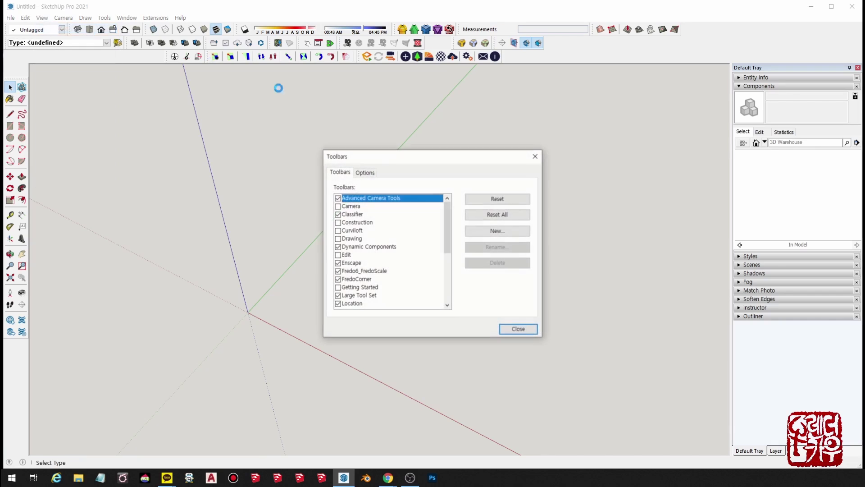
scroll(384, 252, down, 2)
scroll(392, 278, down, 4)
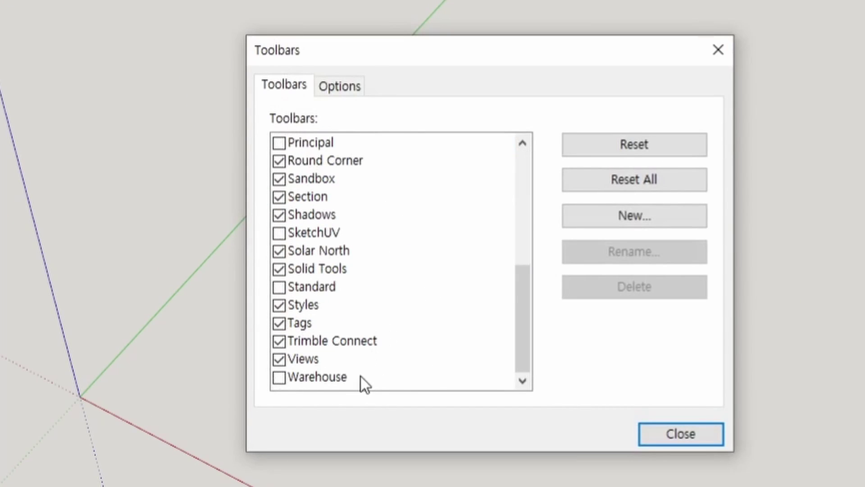
click(318, 379)
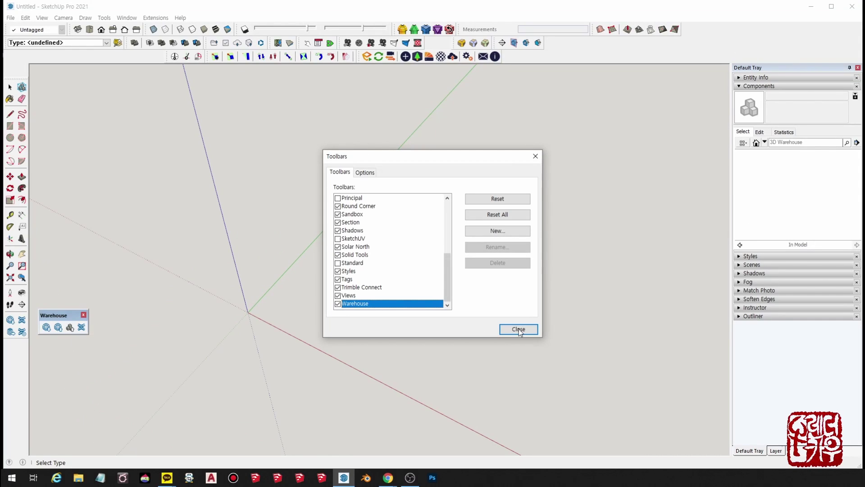
click(520, 330)
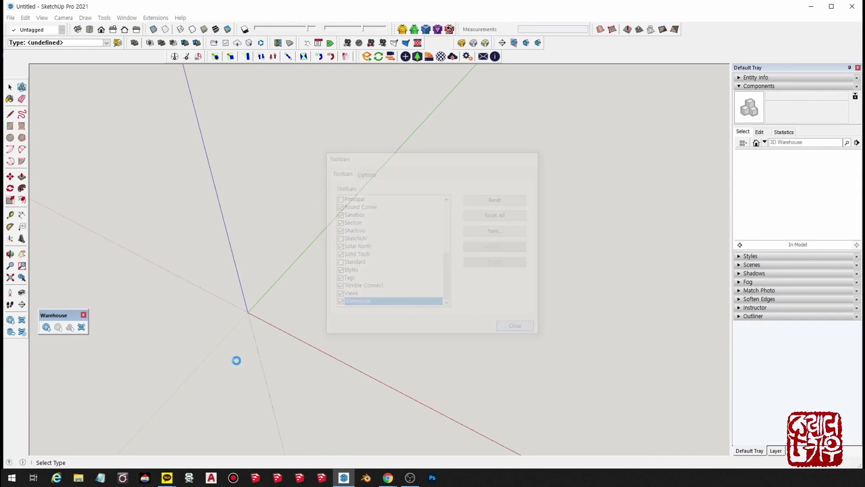
Open the 3D Warehouse window and filter it to the Military category (47 items)
click(45, 329)
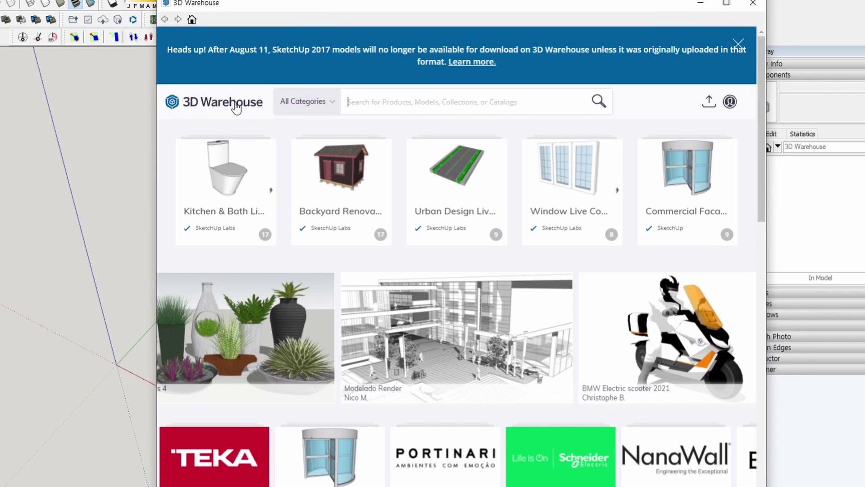
click(322, 103)
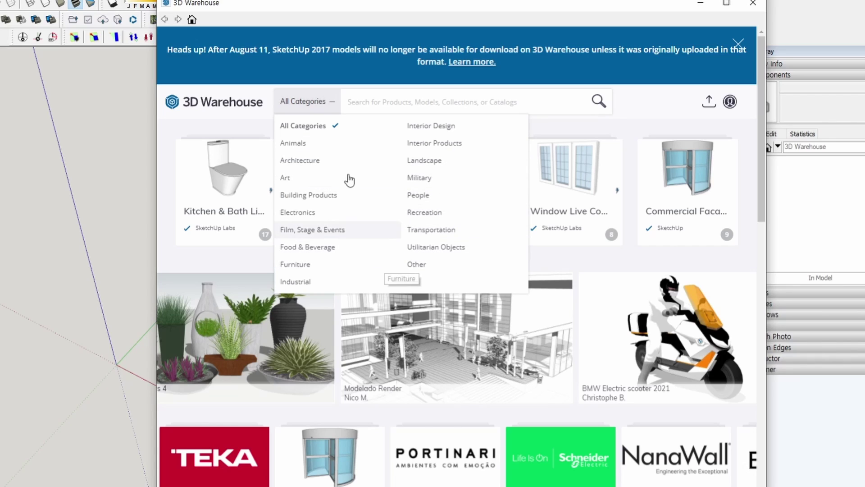
click(420, 178)
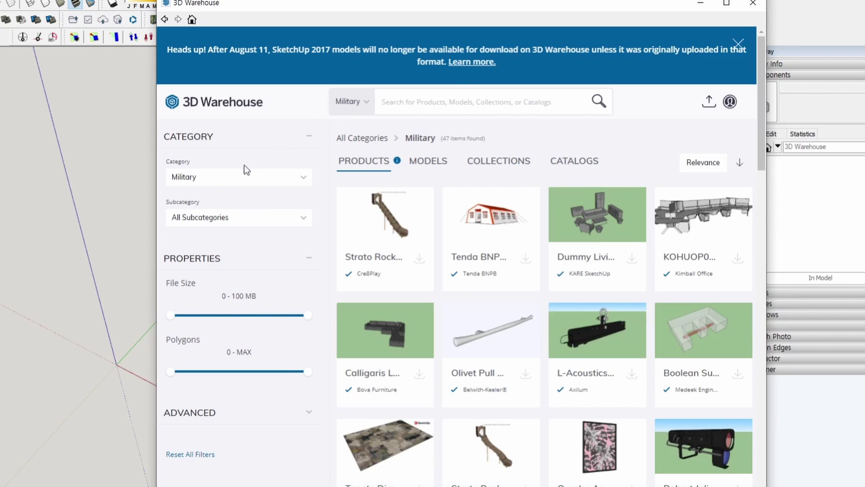
Keep Military as the category and narrow the listing to the Tanks subcategory
click(261, 185)
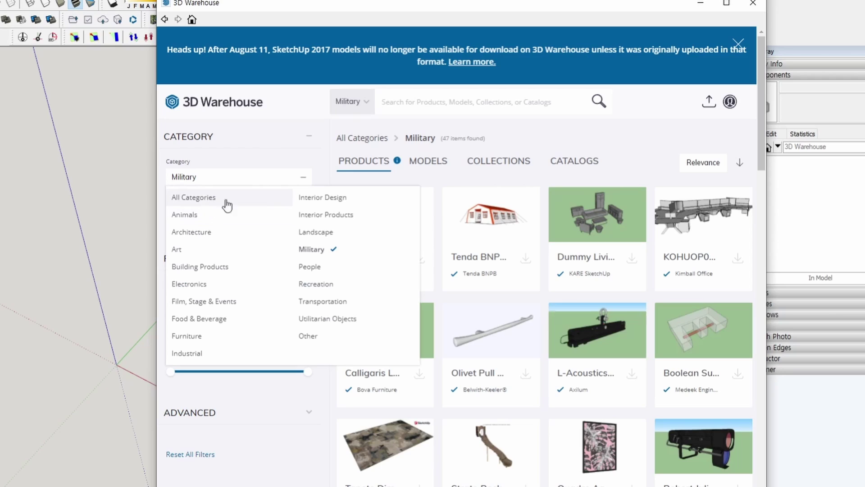
click(294, 153)
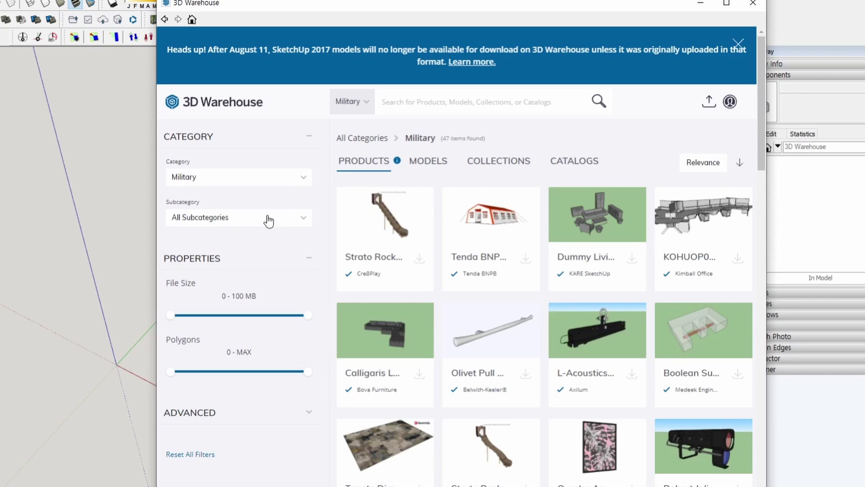
click(231, 223)
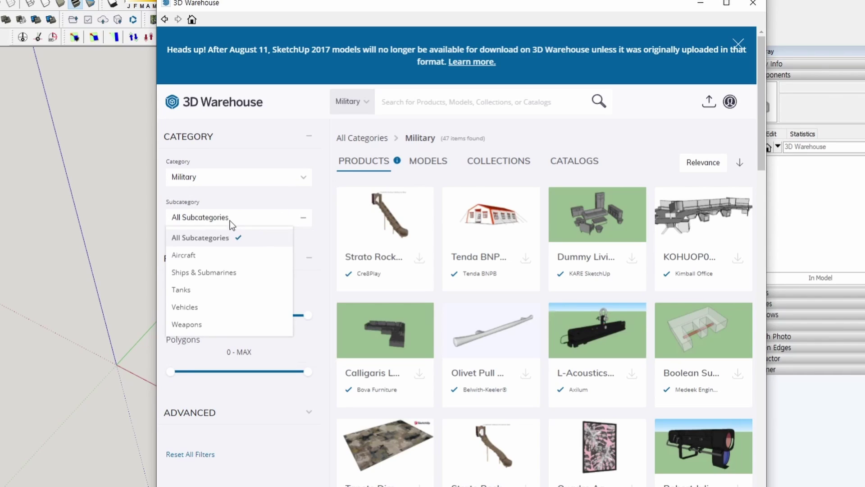
click(235, 295)
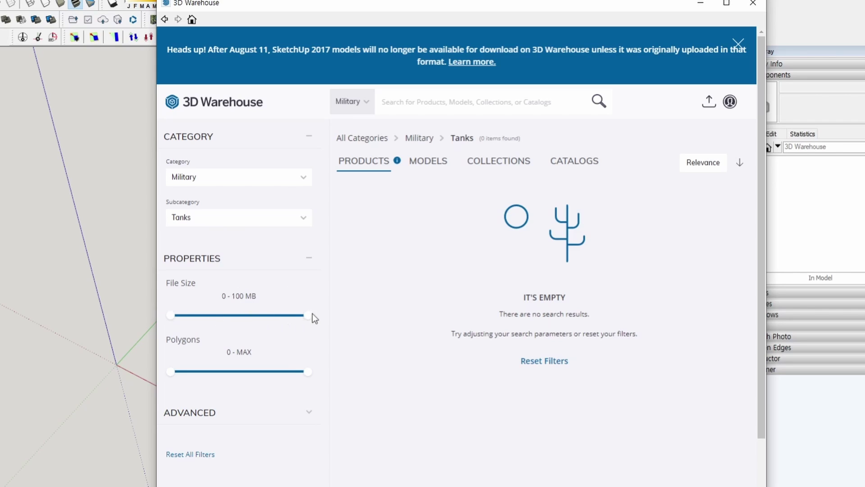
Try the filter sliders: file size 65 MB then 33 MB, polygons capped at 33 K
mouse_move(308, 315)
mouse_down()
mouse_move(211, 321)
mouse_move(319, 321)
mouse_up()
mouse_move(308, 315)
mouse_down()
mouse_move(216, 315)
mouse_move(334, 318)
mouse_up()
mouse_move(307, 372)
mouse_down()
mouse_move(235, 375)
mouse_move(306, 377)
mouse_move(306, 350)
mouse_up()
Switch to tank models and open the T-34 Soviet Tank details (139,606 polygons, 2MB)
click(429, 164)
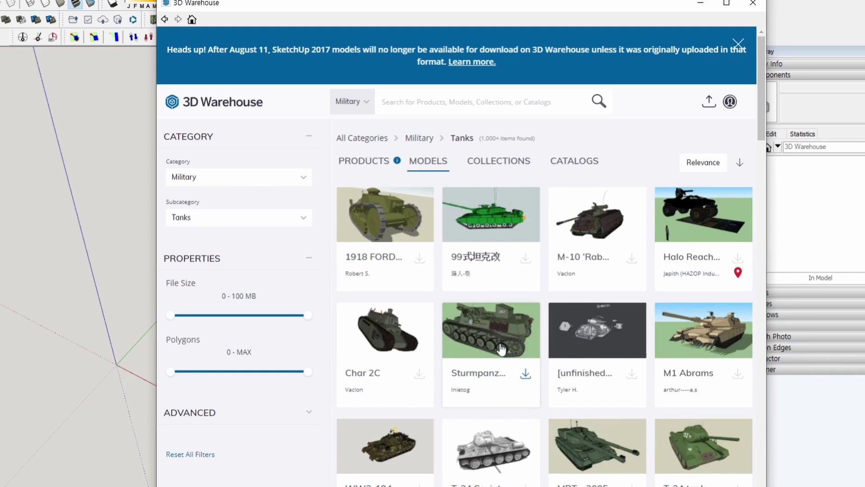
scroll(505, 356, down, 3)
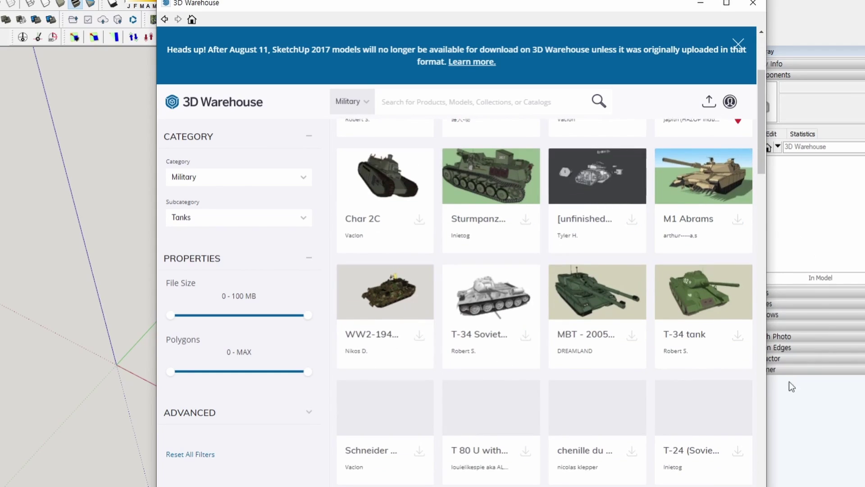
click(501, 313)
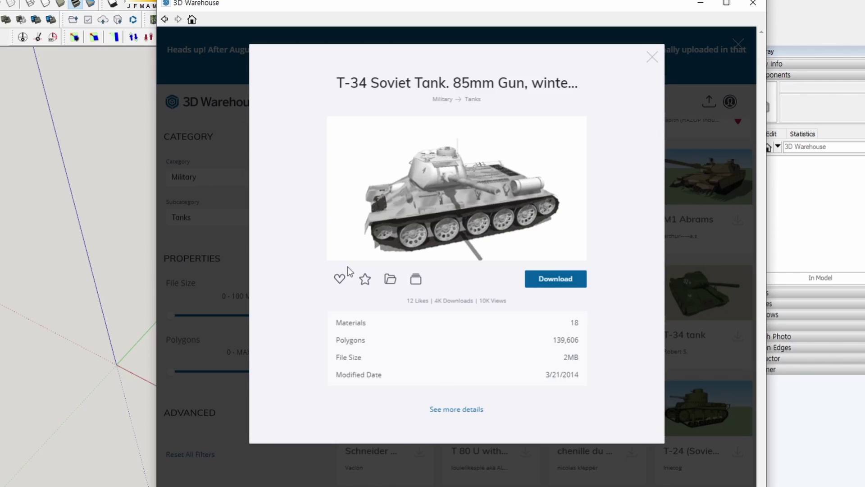
Request the T-34 tank download and go to the Trimble sign-in page
click(550, 279)
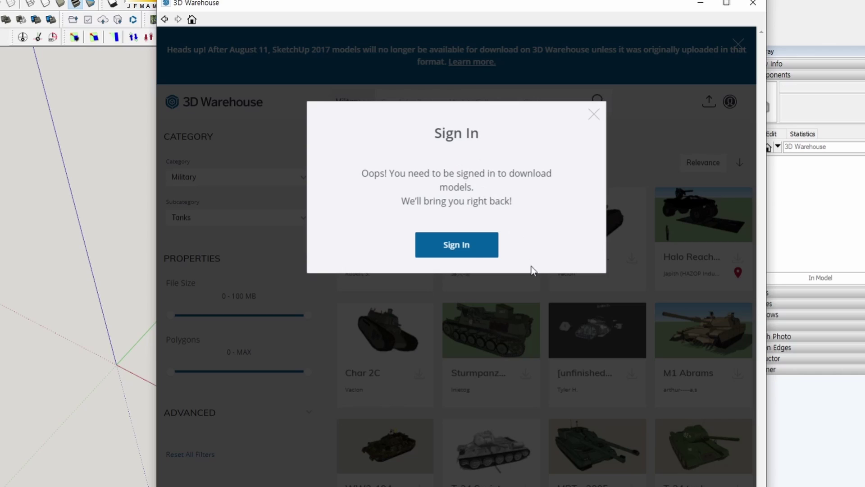
click(464, 261)
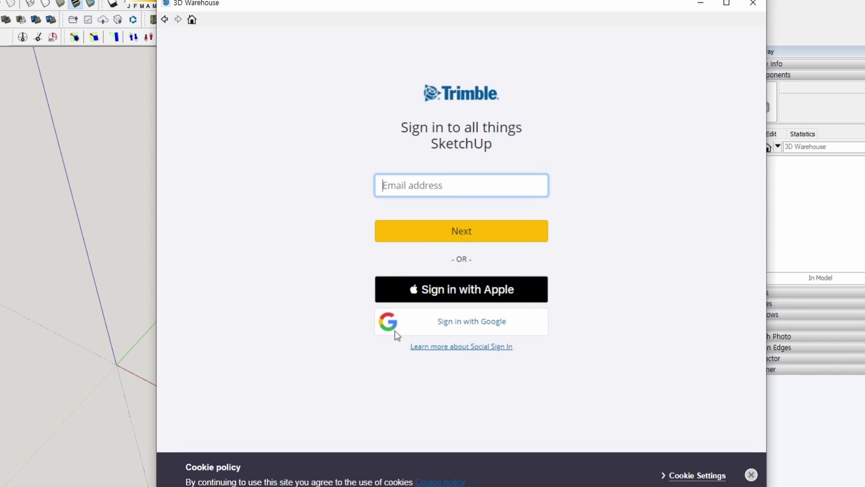
Attempt Google sign-in, continue past the error, and scroll the Clear cache & cookies help page
click(485, 325)
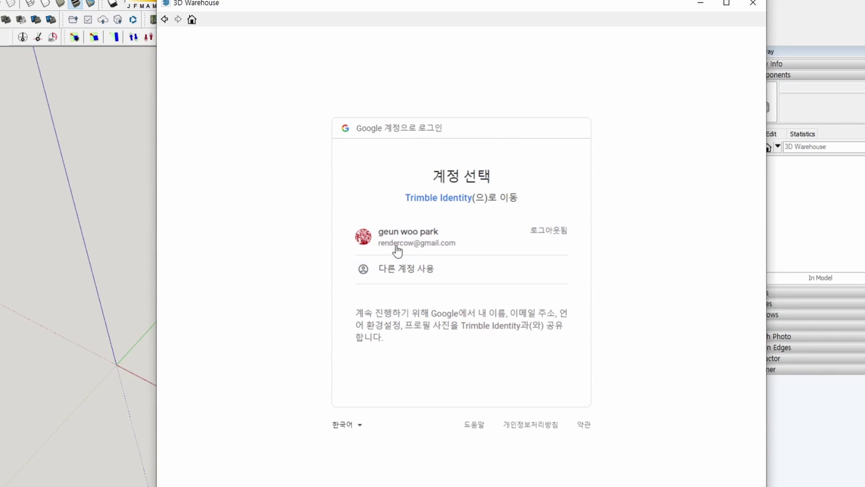
click(437, 235)
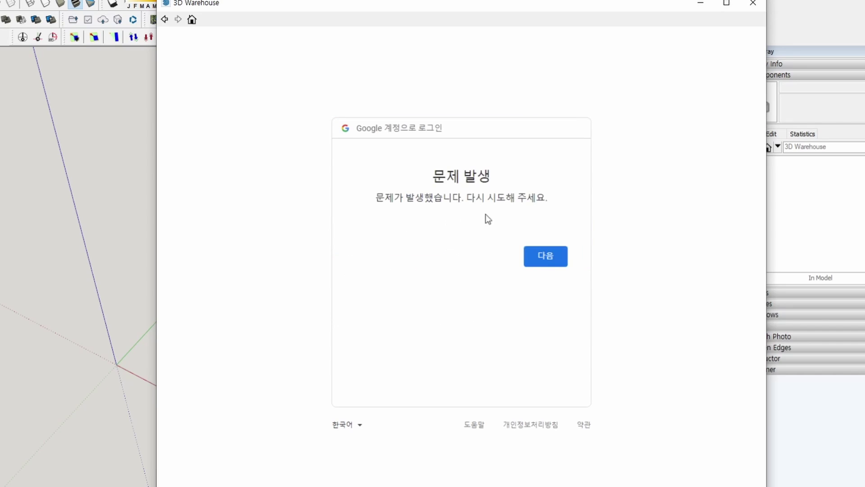
click(543, 264)
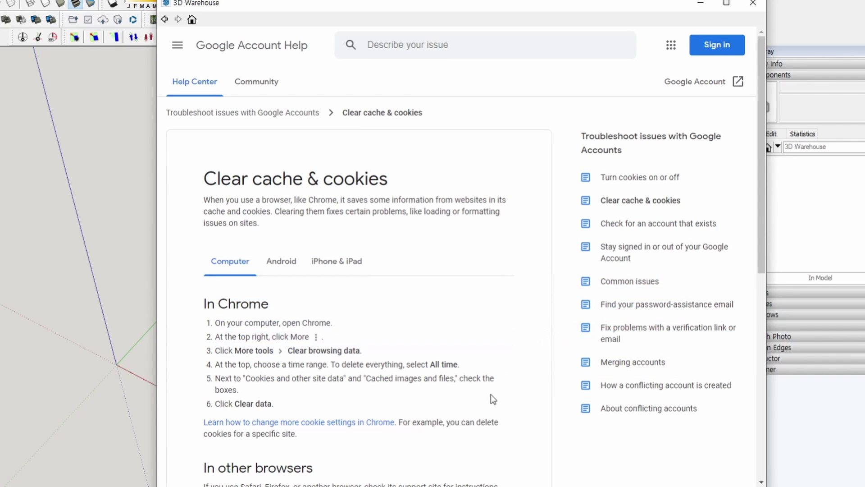
scroll(494, 399, down, 3)
scroll(494, 408, down, 6)
scroll(507, 415, up, 9)
scroll(460, 272, down, 5)
scroll(506, 293, up, 4)
scroll(498, 297, up, 1)
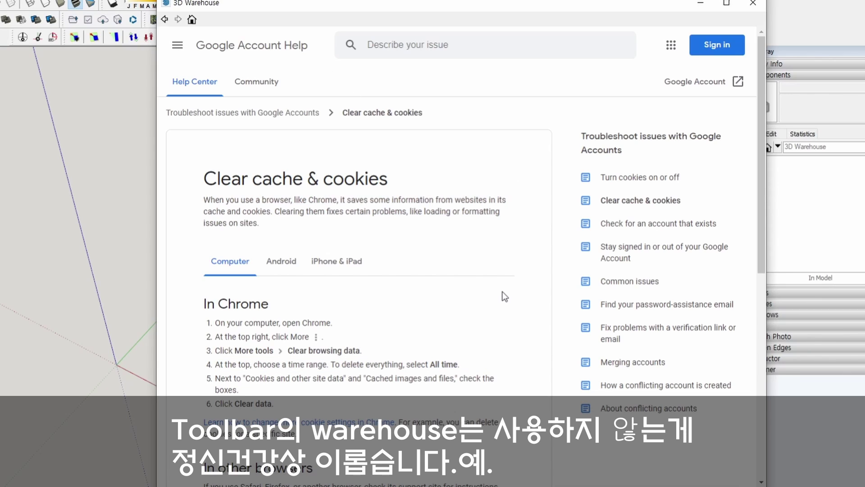
Close the 3D Warehouse window and search the Components tray for 'tank'
click(753, 3)
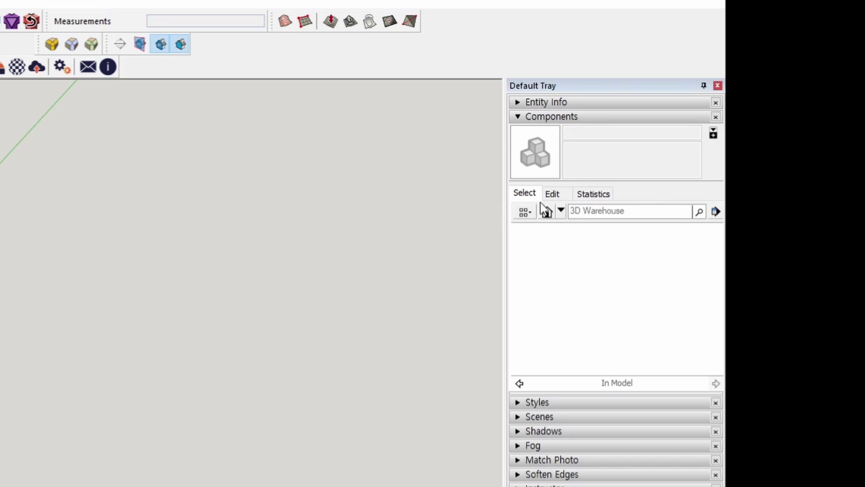
click(591, 212)
text(tank)
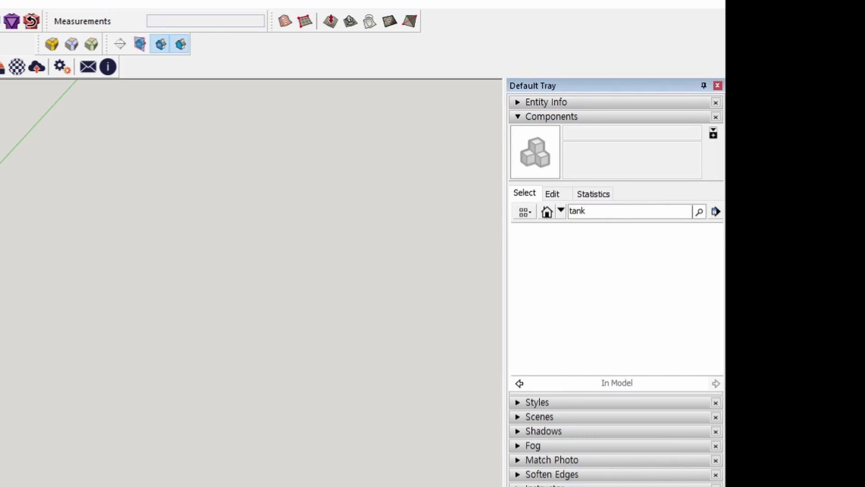
key(Return)
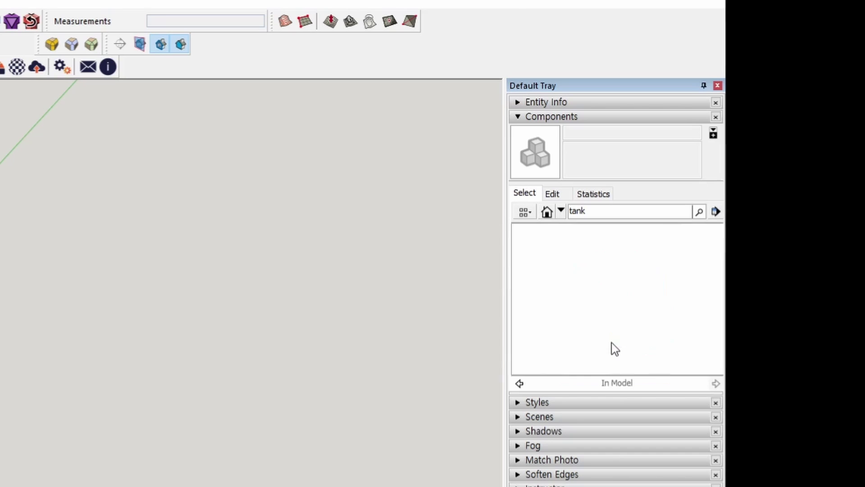
scroll(600, 328, down, 1)
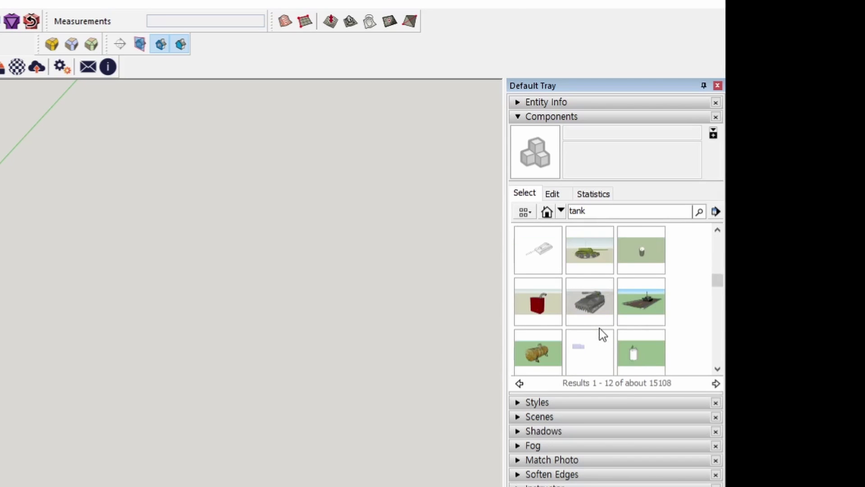
scroll(599, 328, down, 1)
scroll(616, 338, up, 2)
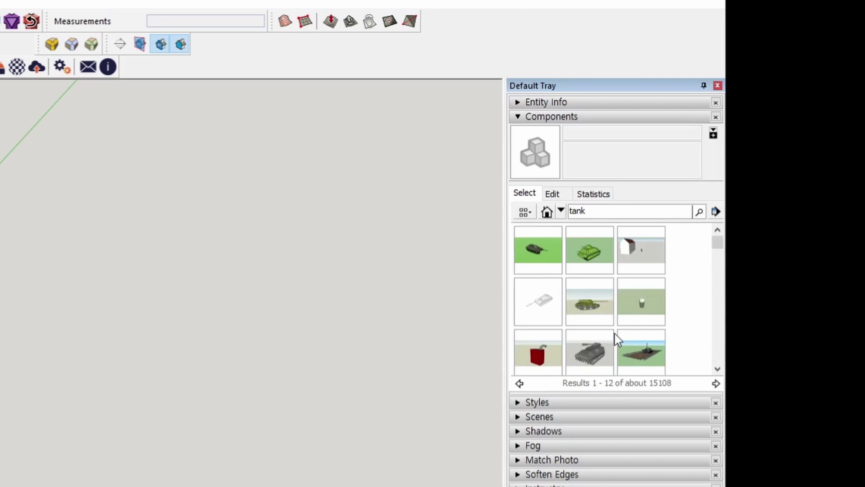
scroll(597, 309, down, 2)
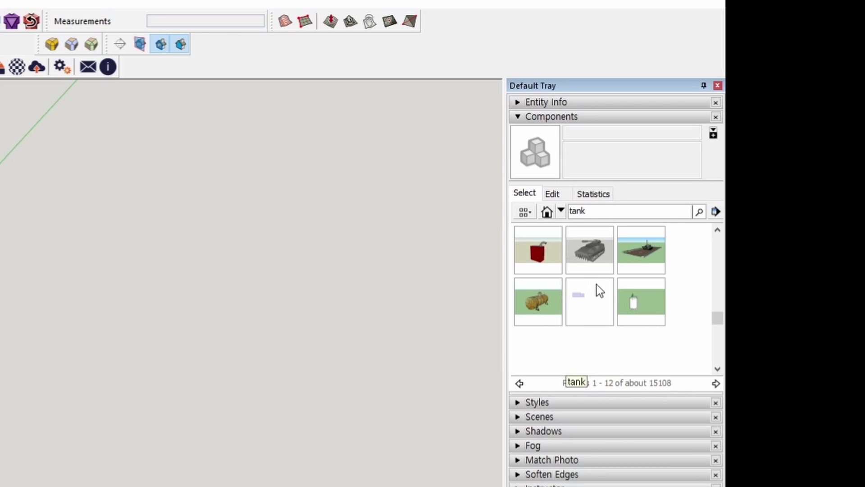
scroll(597, 285, up, 1)
View the next page of tank results, then set the component library back to In Model
click(716, 383)
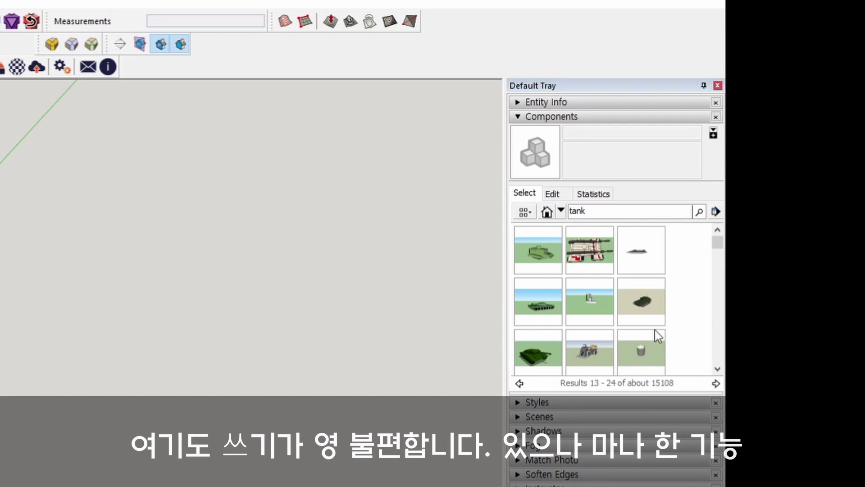
scroll(553, 330, down, 3)
scroll(630, 316, down, 2)
click(561, 210)
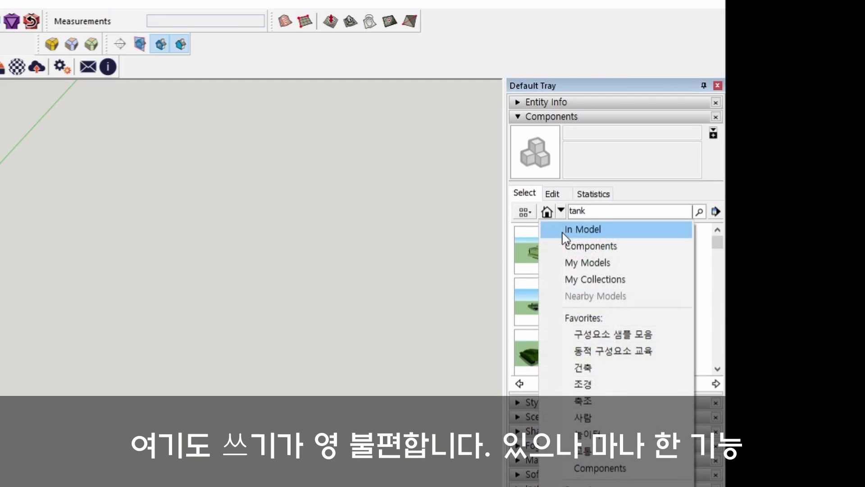
click(564, 234)
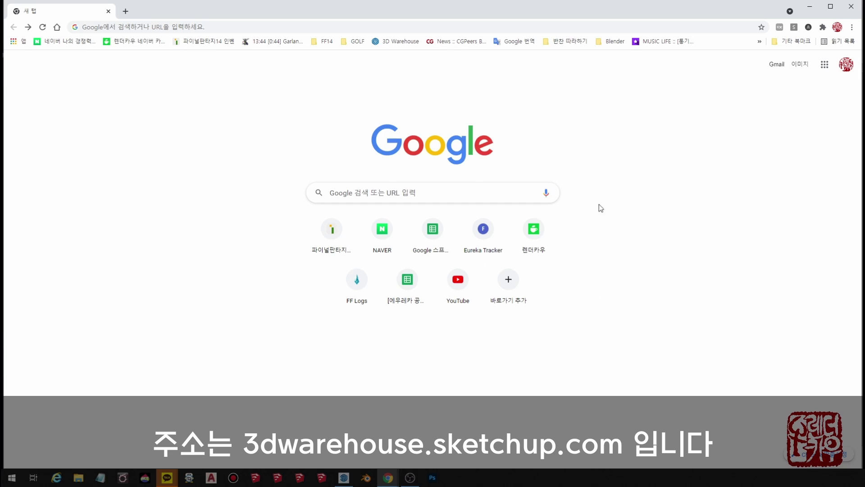
Go to 3dwarehouse.sketchup.com in Chrome and open the 3D Warehouse home page
click(264, 27)
text(3)
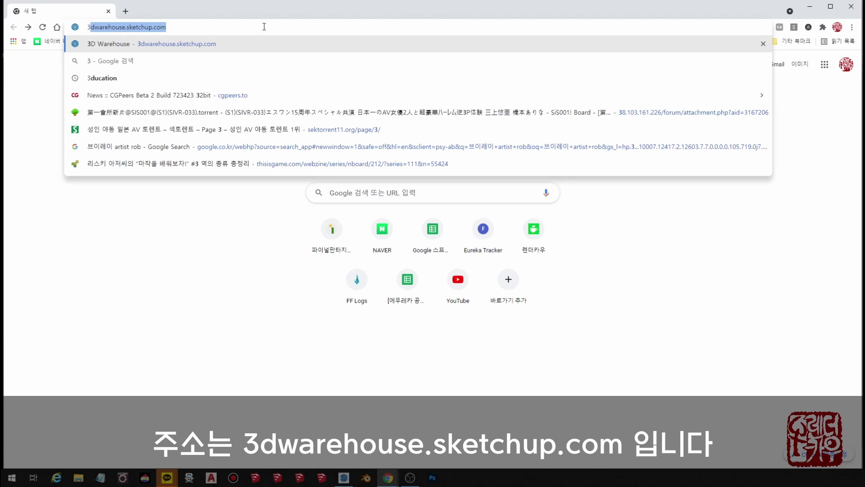
text(dw)
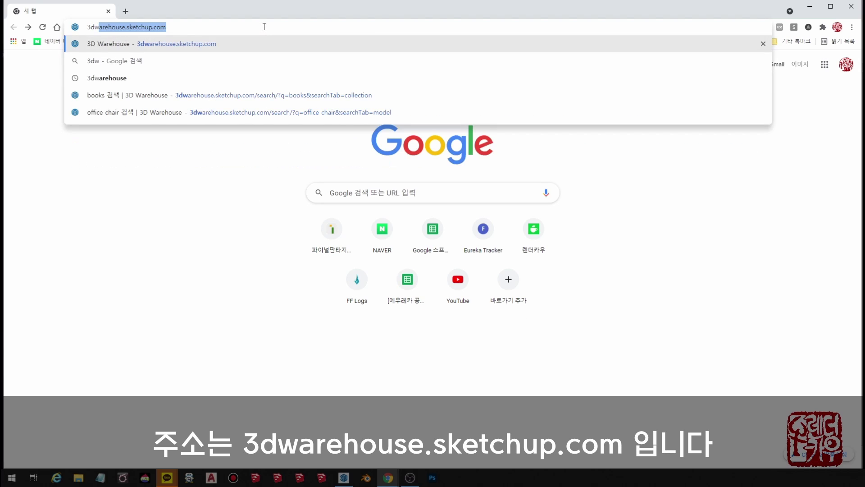
text(arehouse)
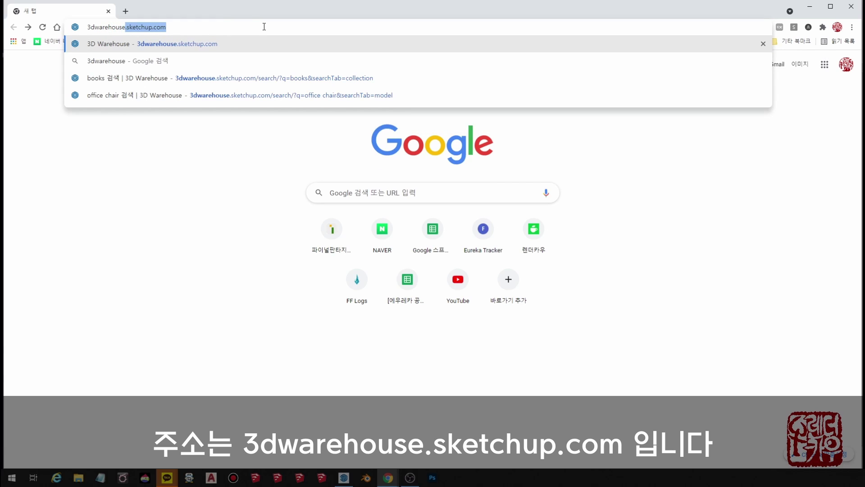
text(.)
text(sketchup)
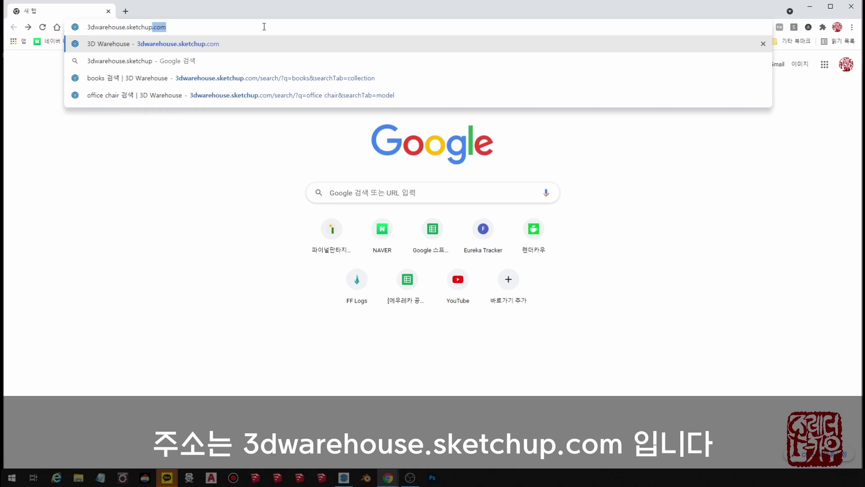
text(.com)
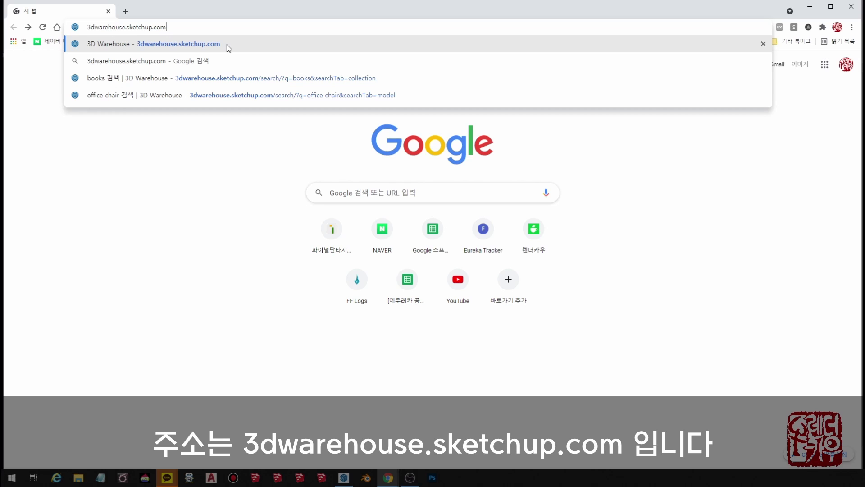
click(226, 44)
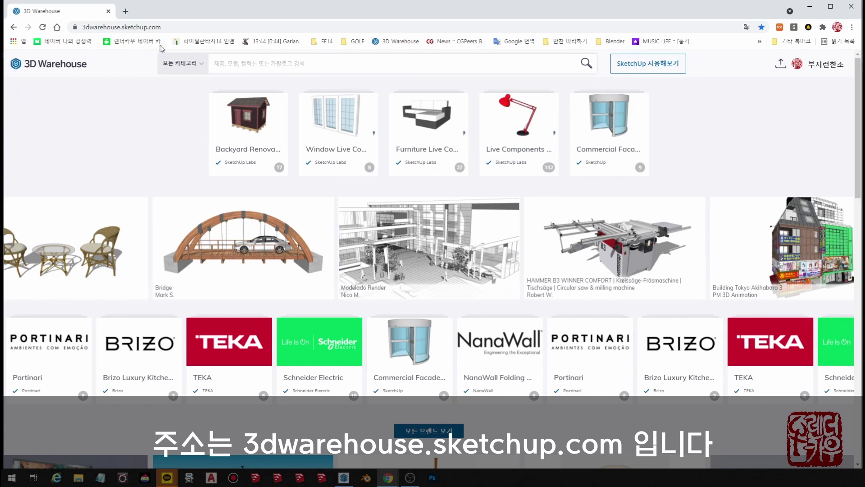
Filter 3D Warehouse to 군대 (Military) › 탱크 (Tanks) and show models
click(201, 66)
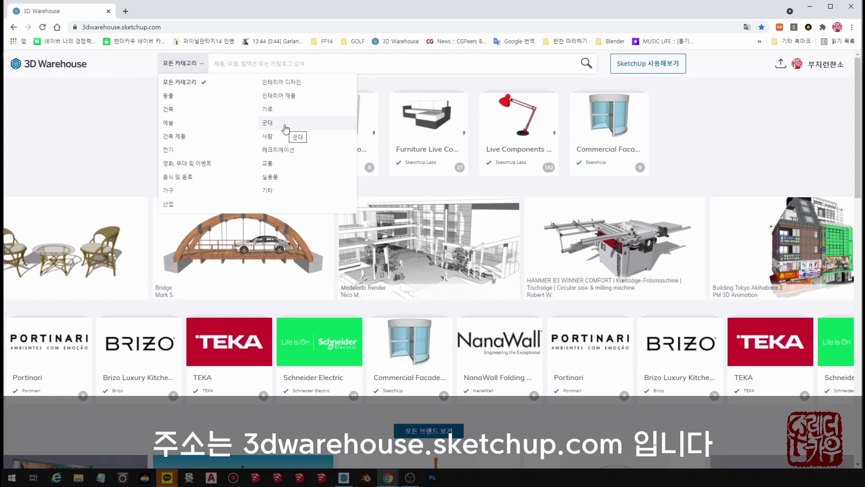
click(285, 123)
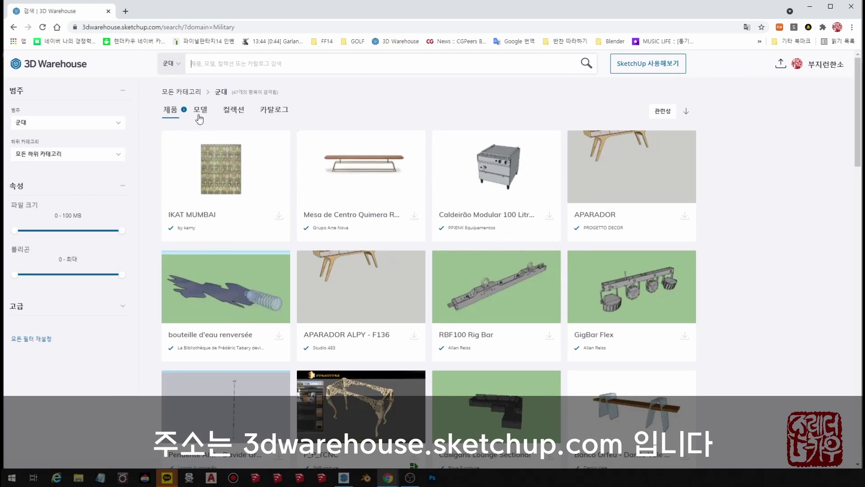
click(107, 159)
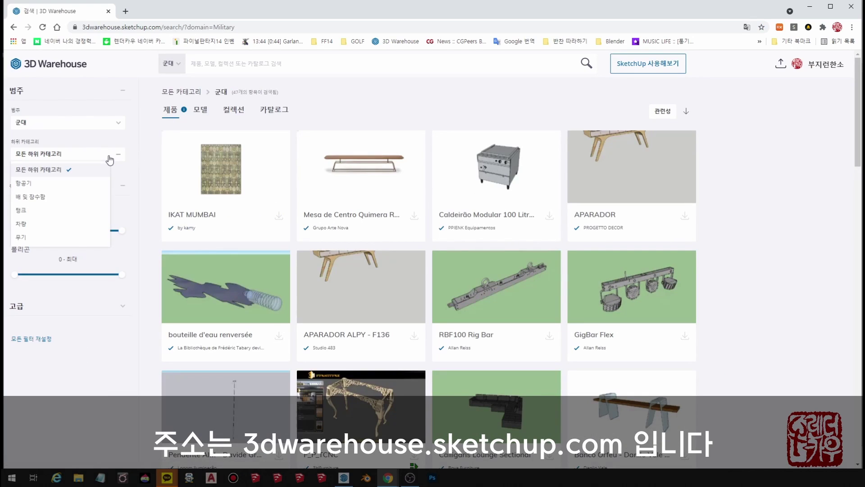
click(61, 212)
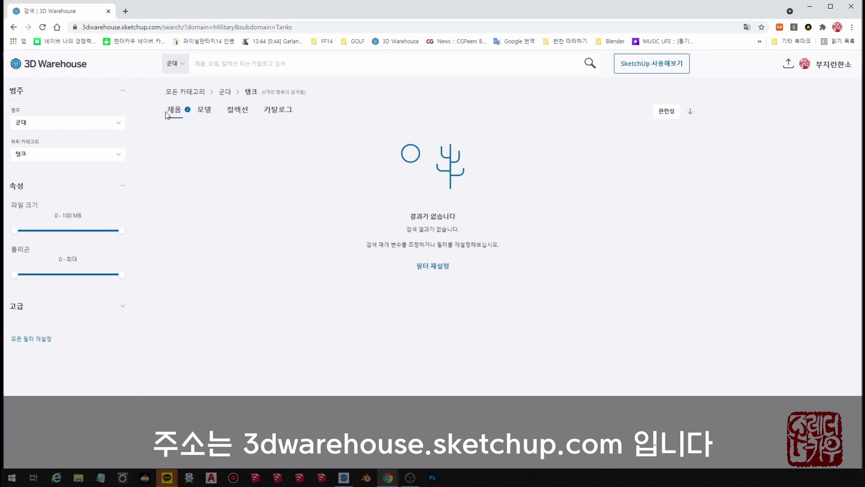
click(206, 112)
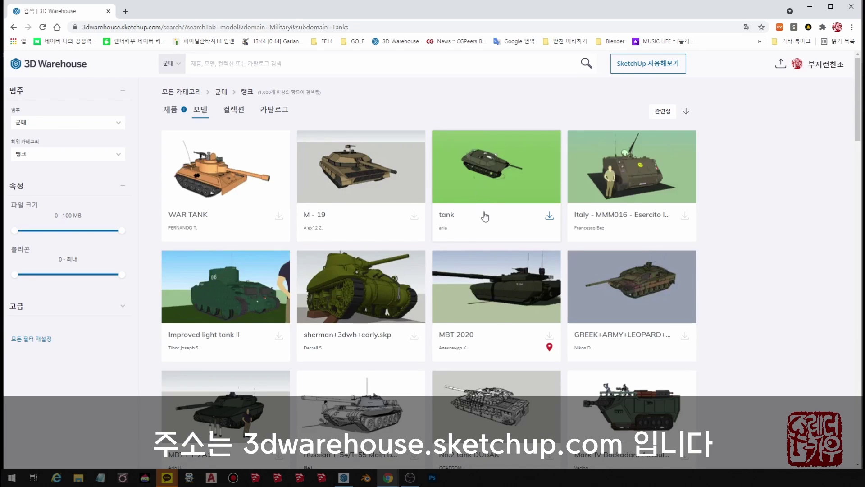
Open the Russian T-54/T-55 Main Battle Tank's full model page (76,353 polygons, 19MB)
scroll(484, 220, down, 2)
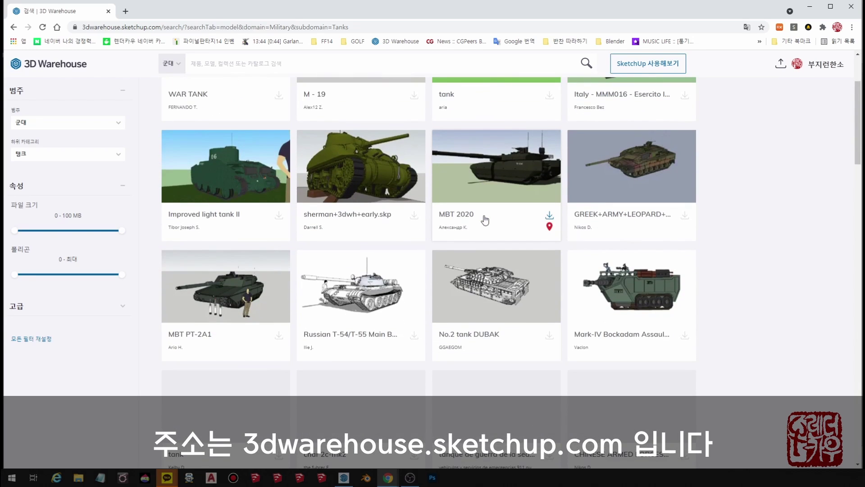
click(376, 299)
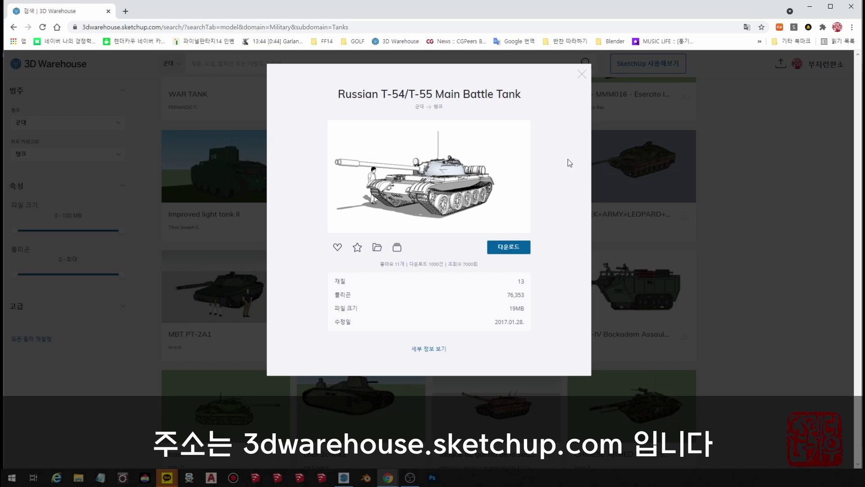
click(434, 350)
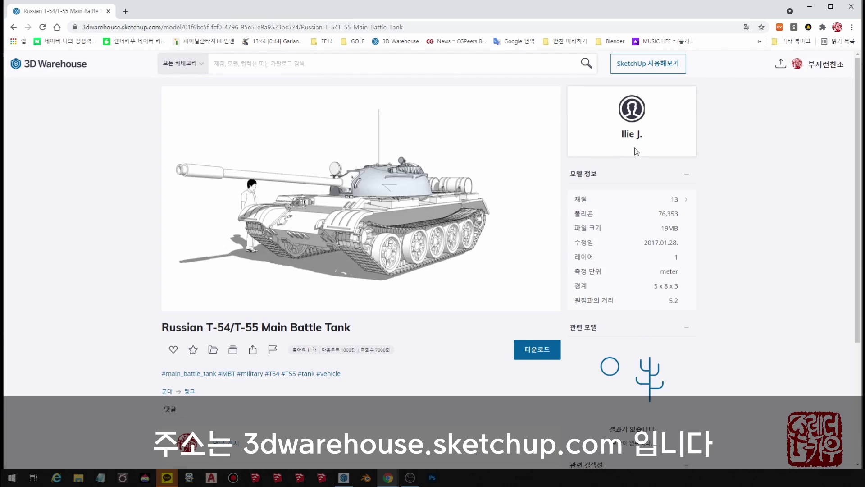
View the T-54/T-55 materials panel, then load the tank into the interactive 3D viewer
click(686, 200)
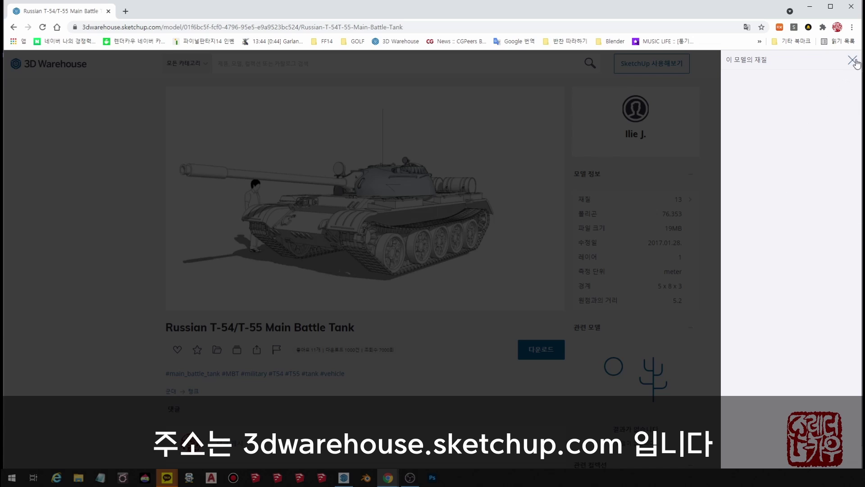
click(852, 61)
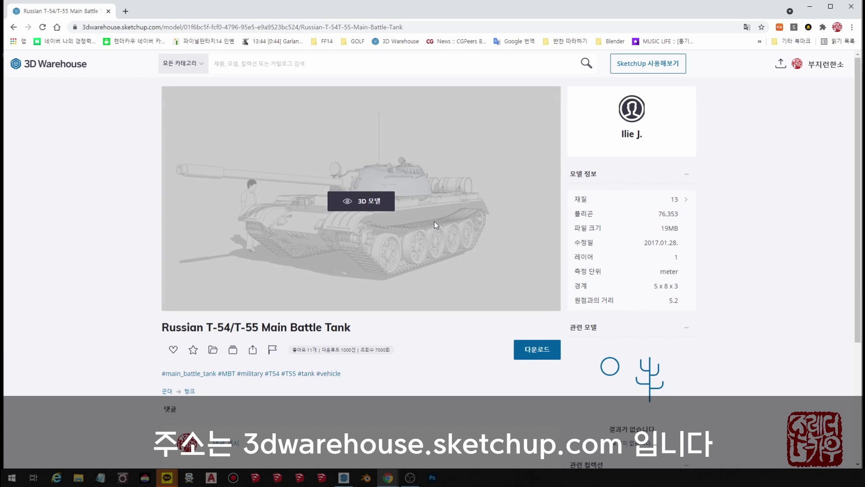
mouse_move(361, 199)
click(351, 205)
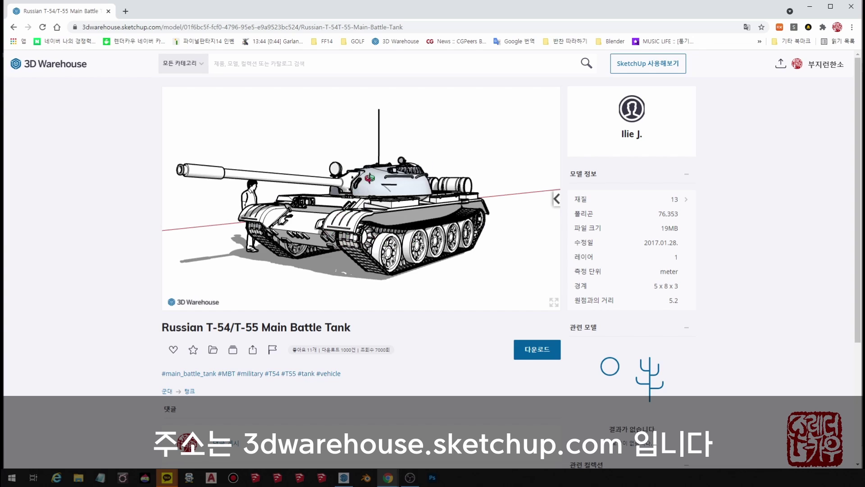
Orbit and zoom the tank to inspect its underside, top, front, rear and wheels
mouse_move(374, 218)
mouse_down()
mouse_move(450, 141)
mouse_move(189, 141)
mouse_up()
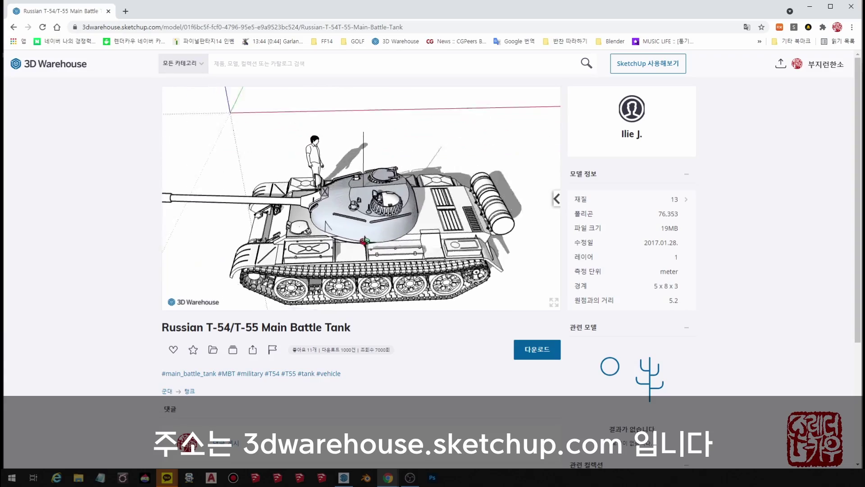
drag(188, 141, 606, 149)
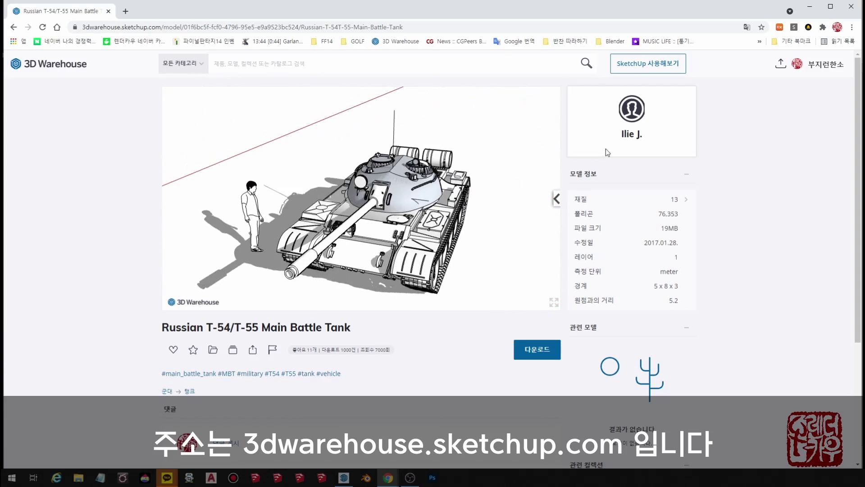
mouse_move(475, 208)
mouse_down()
mouse_move(362, 193)
mouse_move(316, 164)
mouse_up()
mouse_move(390, 224)
mouse_down()
mouse_move(383, 198)
mouse_move(419, 239)
mouse_up()
scroll(420, 242, up, 3)
scroll(421, 242, up, 3)
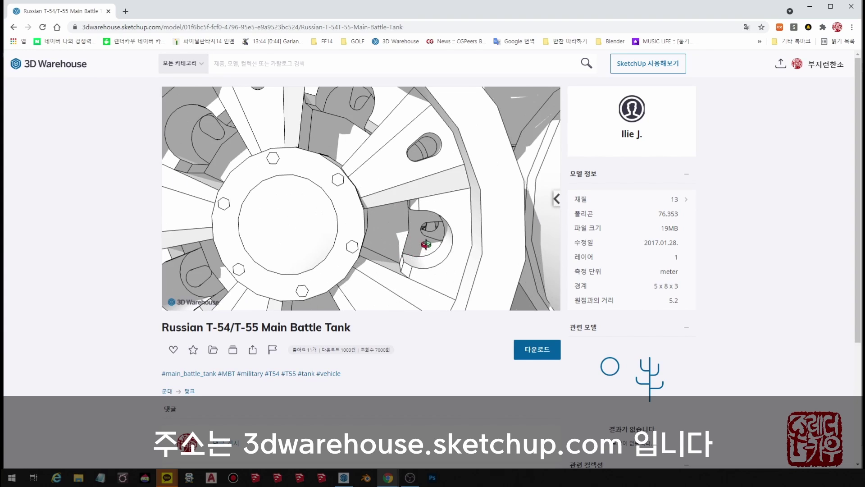
scroll(427, 242, down, 2)
scroll(426, 242, down, 3)
scroll(427, 242, down, 2)
mouse_move(427, 242)
mouse_down()
mouse_move(554, 248)
mouse_move(220, 159)
mouse_move(485, 272)
mouse_up()
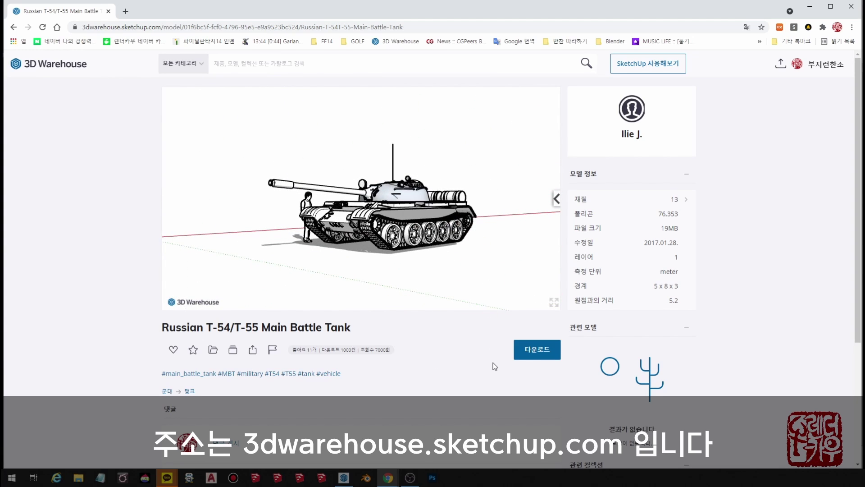
Download the SketchUp 2020 version and save it as T-55 in Downloads
click(547, 357)
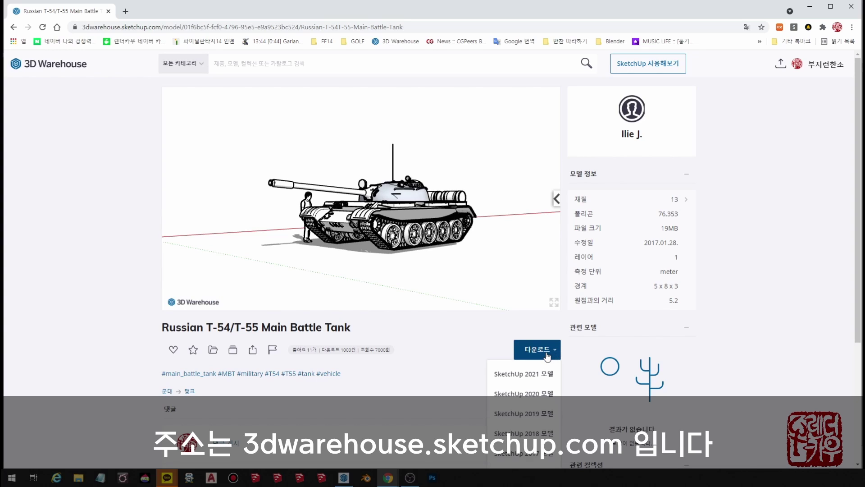
scroll(543, 267, down, 3)
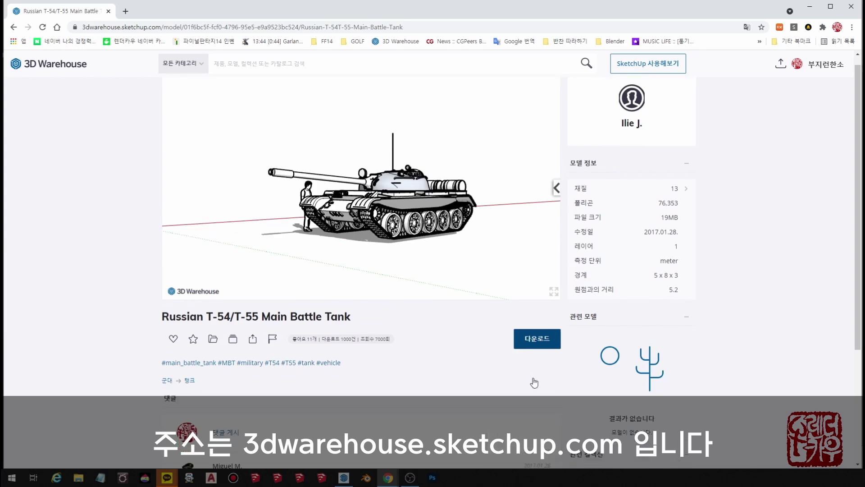
click(541, 228)
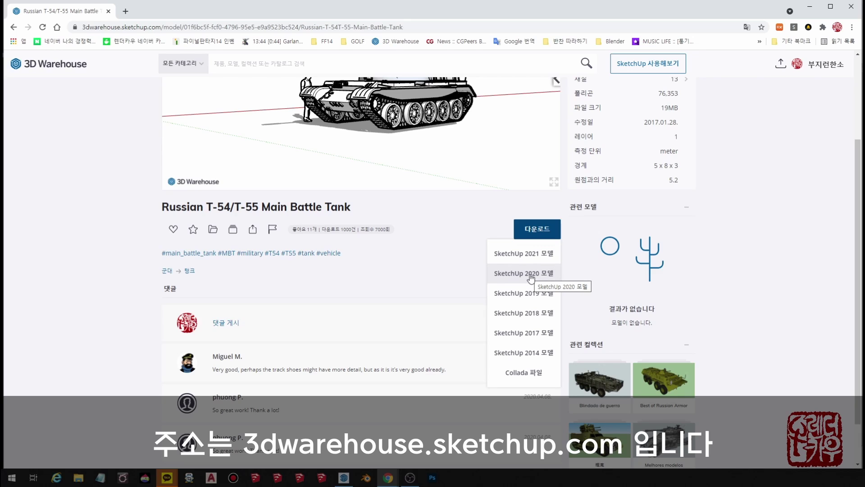
click(552, 229)
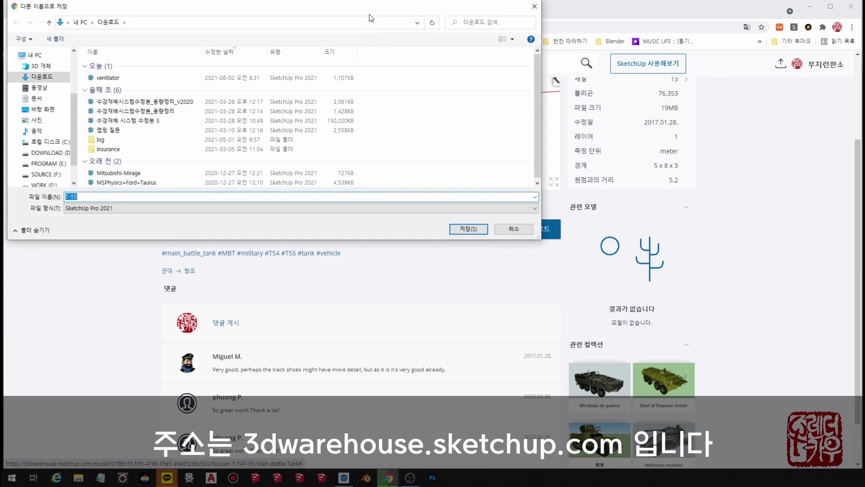
mouse_move(348, 14)
mouse_down()
mouse_move(542, 85)
mouse_move(592, 84)
mouse_up()
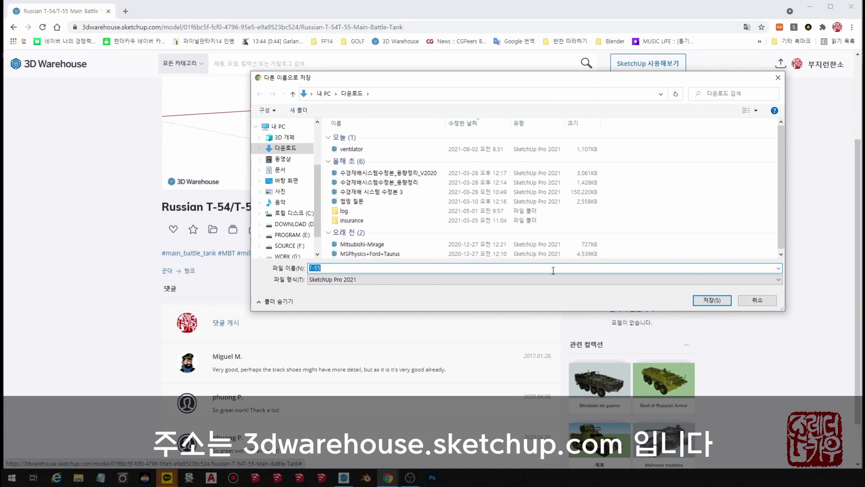
click(708, 299)
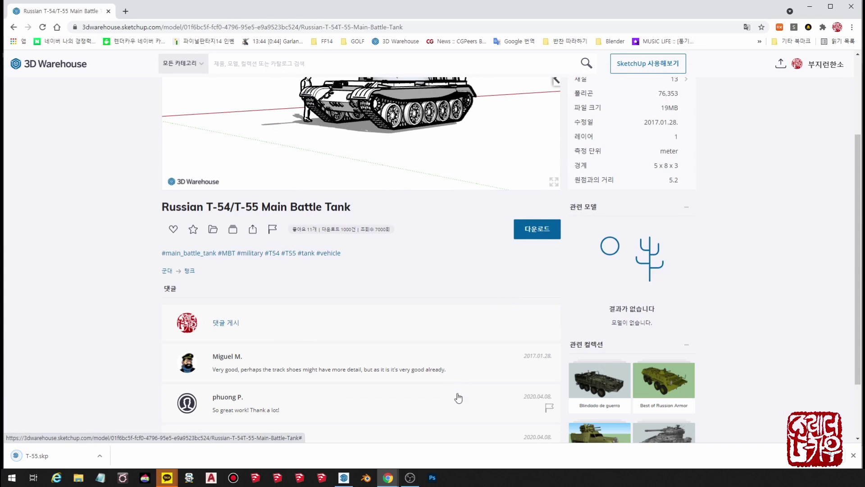
Show T-55 in the Downloads folder as extra large icons, then return to Chrome
click(99, 456)
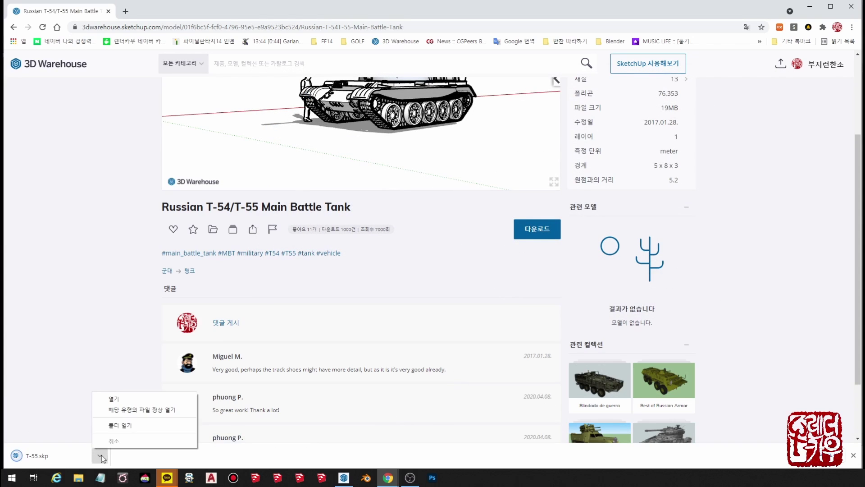
click(128, 425)
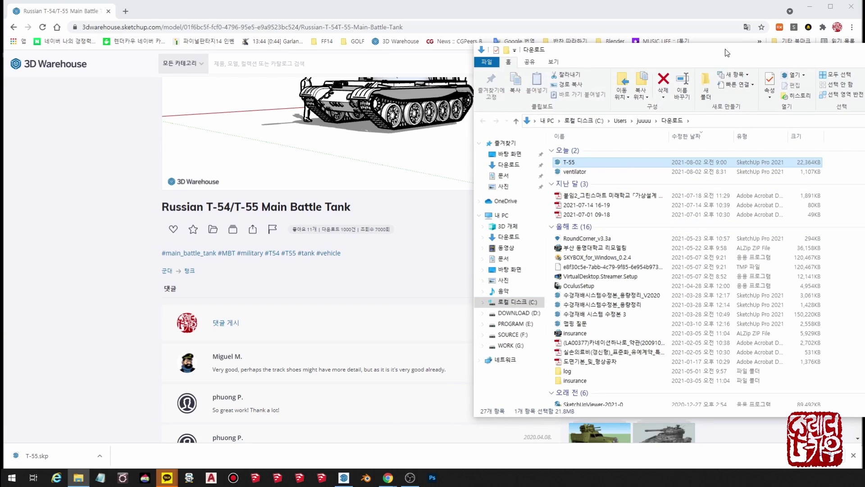
drag(727, 53, 499, 54)
click(325, 65)
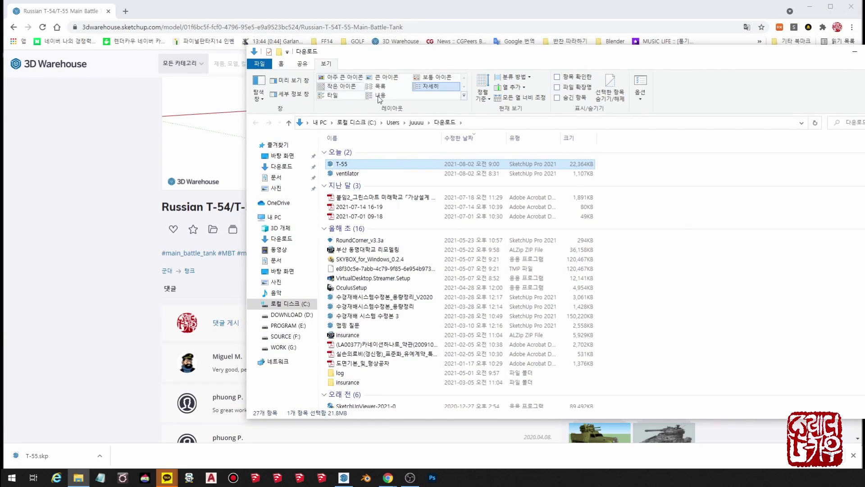
click(342, 77)
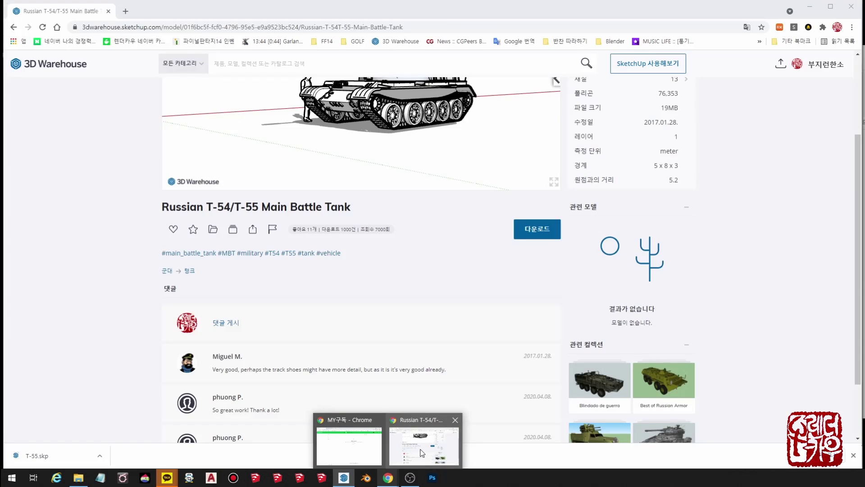
mouse_move(387, 478)
click(421, 432)
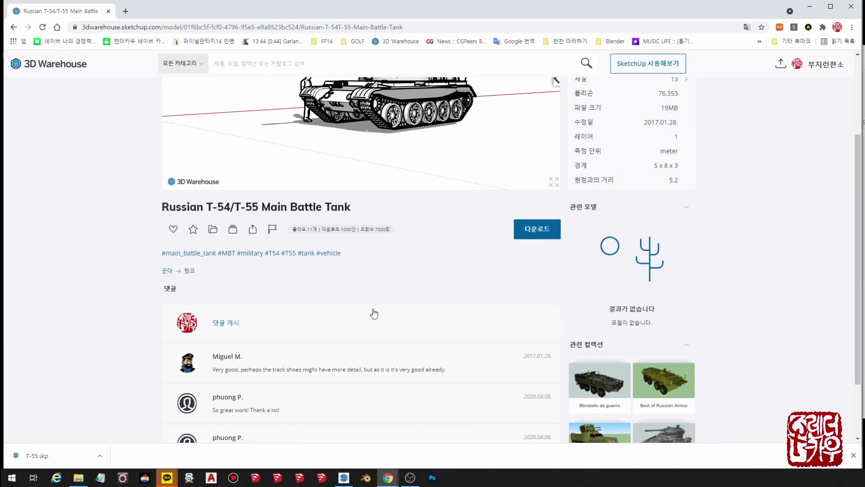
Import T-55.skp from Downloads as a SketchUp file and place it at the origin
click(344, 477)
click(10, 18)
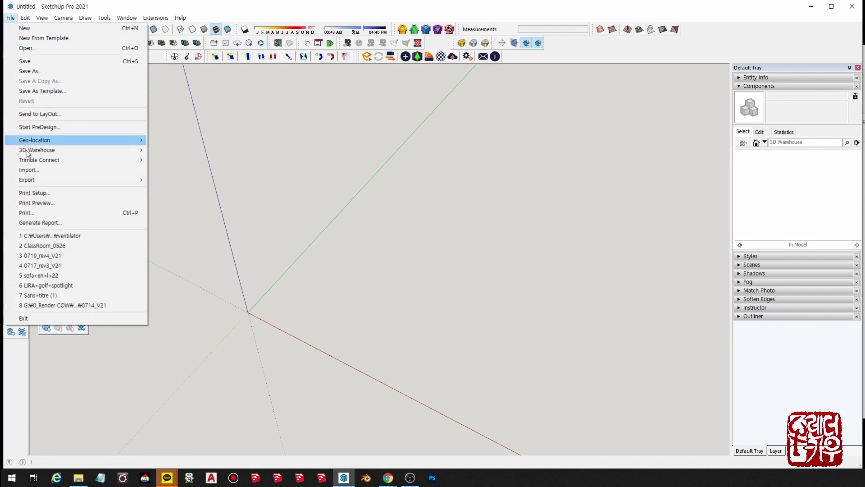
click(23, 170)
drag(530, 113, 411, 78)
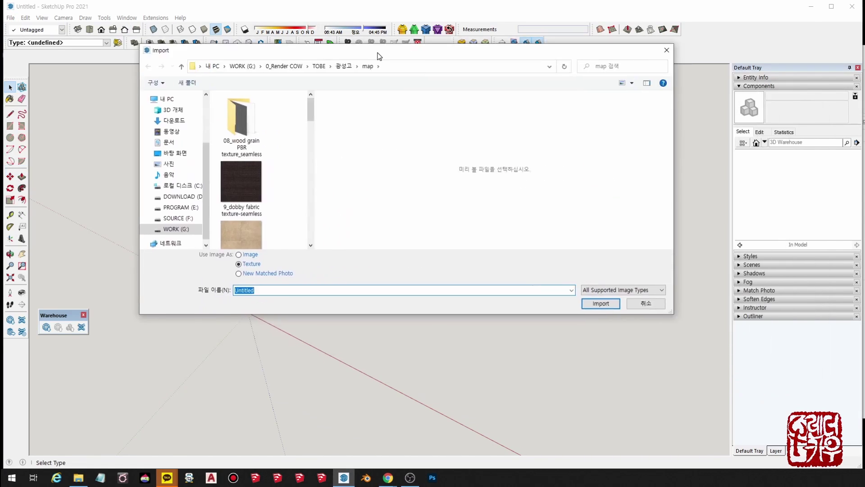
click(651, 316)
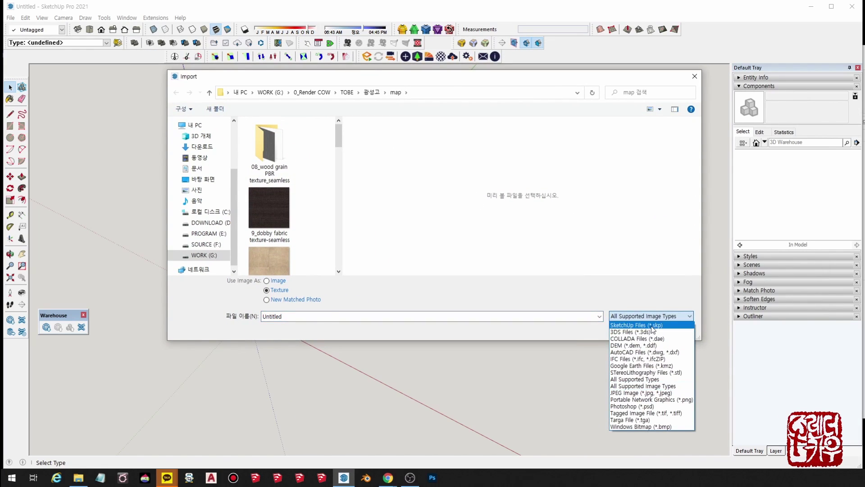
click(637, 325)
click(202, 147)
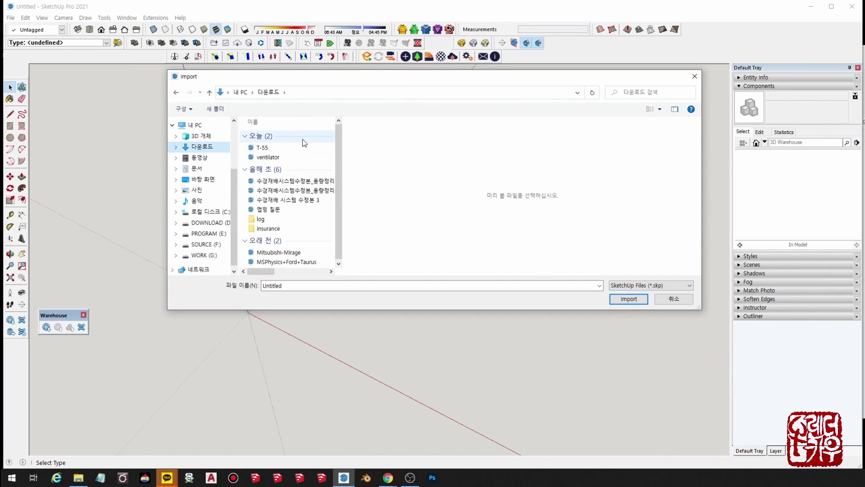
click(291, 146)
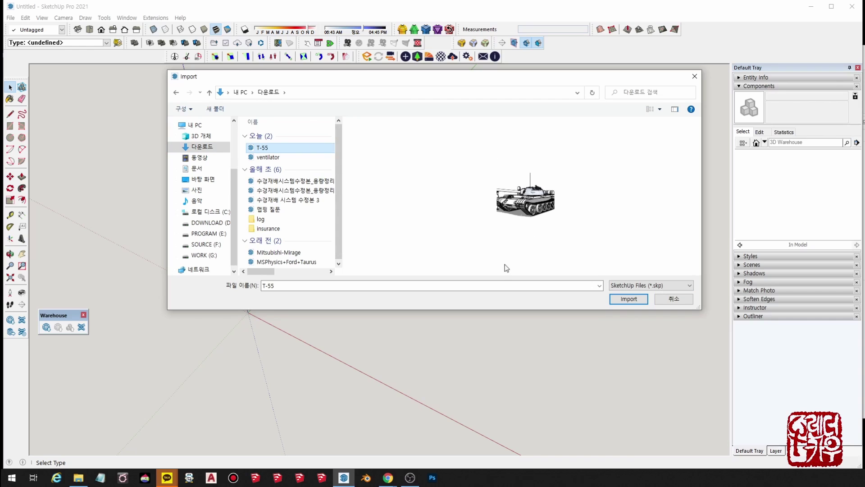
click(628, 299)
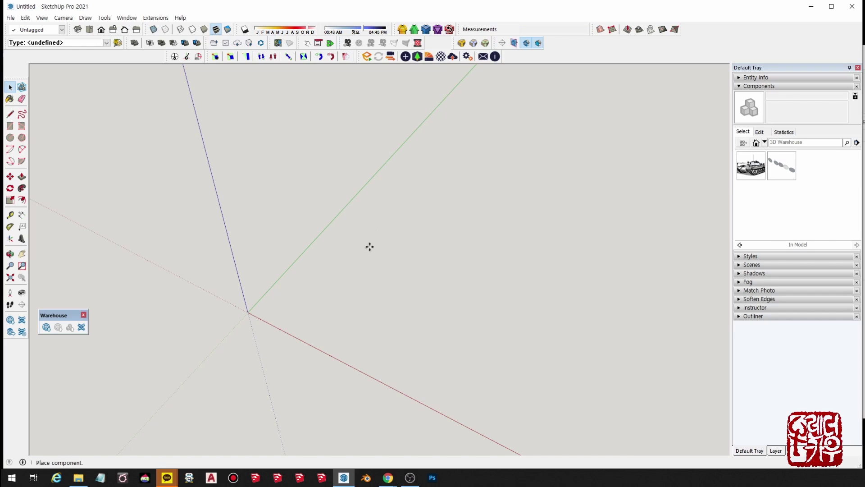
click(248, 312)
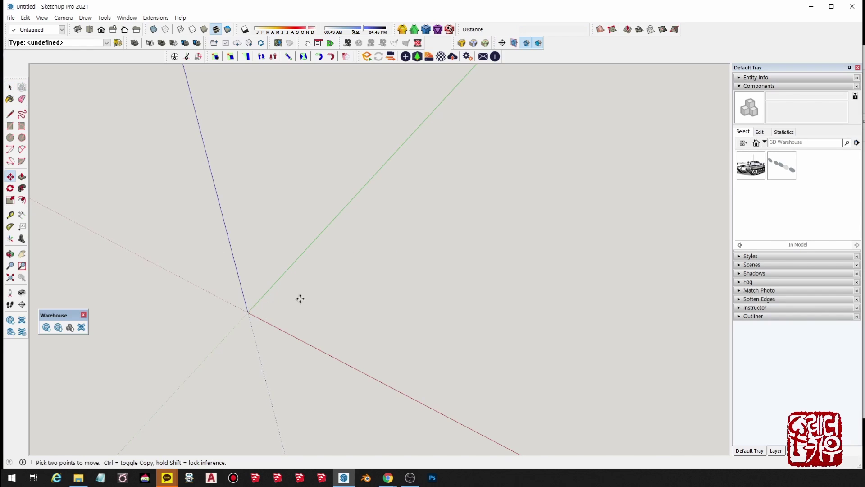
Zoom extents and orbit around the tank and human figure from several angles
click(10, 277)
middle_drag(452, 276, 541, 316)
scroll(541, 315, down, 3)
key(space)
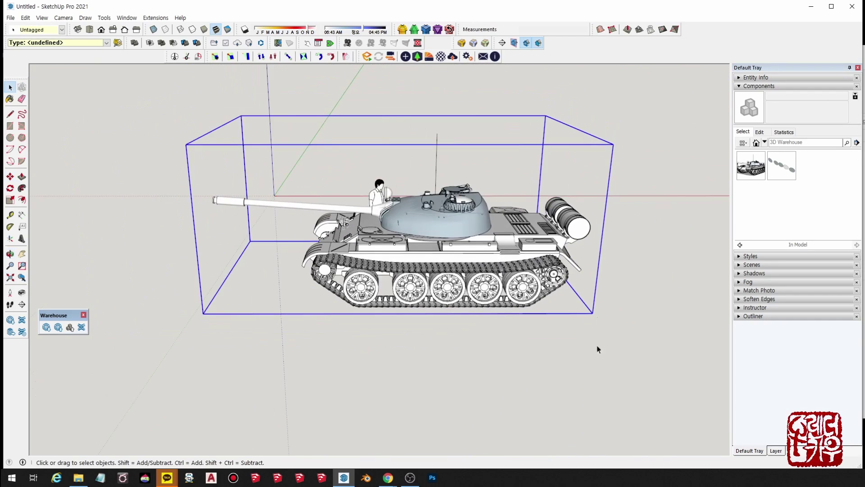
middle_drag(595, 349, 676, 270)
scroll(523, 237, up, 3)
scroll(332, 232, up, 3)
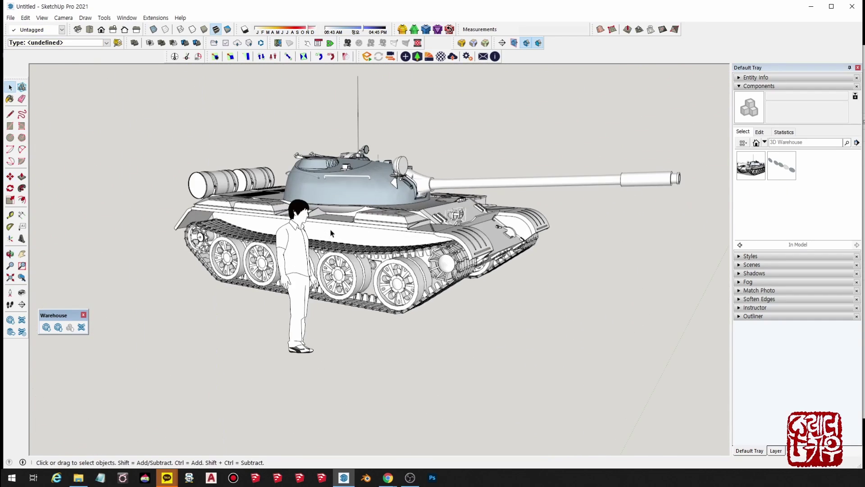
middle_drag(332, 232, 270, 201)
scroll(507, 245, down, 3)
scroll(507, 245, up, 2)
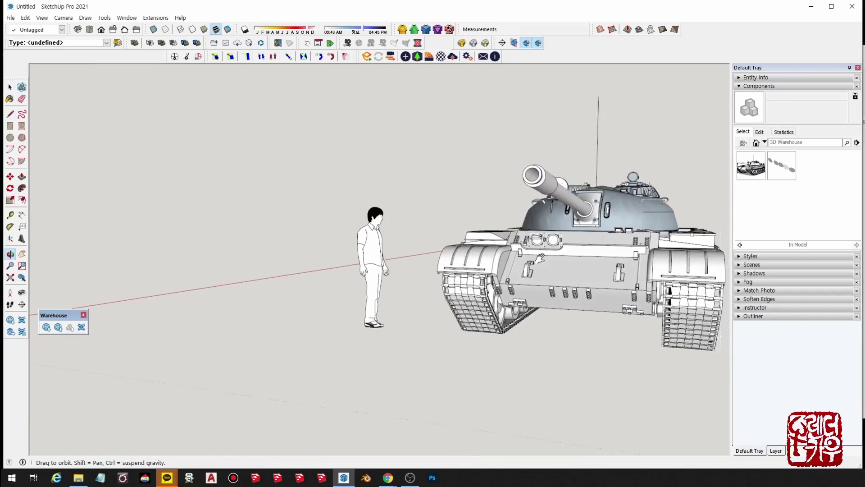
mouse_move(507, 245)
middle_down()
mouse_move(497, 245)
mouse_move(479, 309)
mouse_move(493, 271)
middle_up()
scroll(497, 246, up, 2)
scroll(479, 310, up, 3)
scroll(493, 272, up, 3)
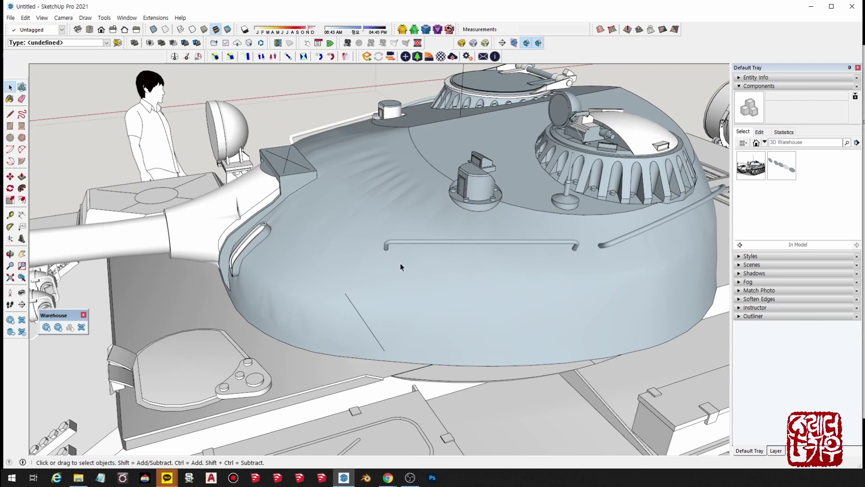
scroll(480, 272, down, 2)
scroll(480, 273, down, 2)
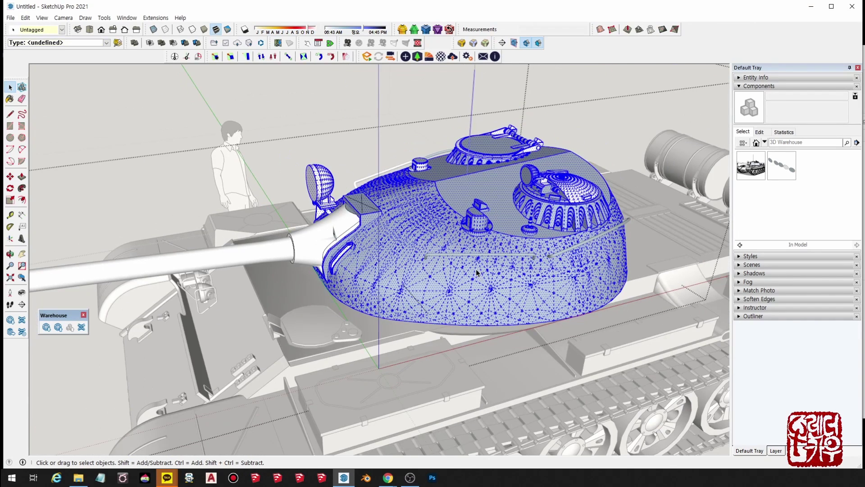
Reverse the turret's blue back-face and orient all turret faces outward
right_click(481, 273)
click(549, 362)
scroll(495, 225, down, 3)
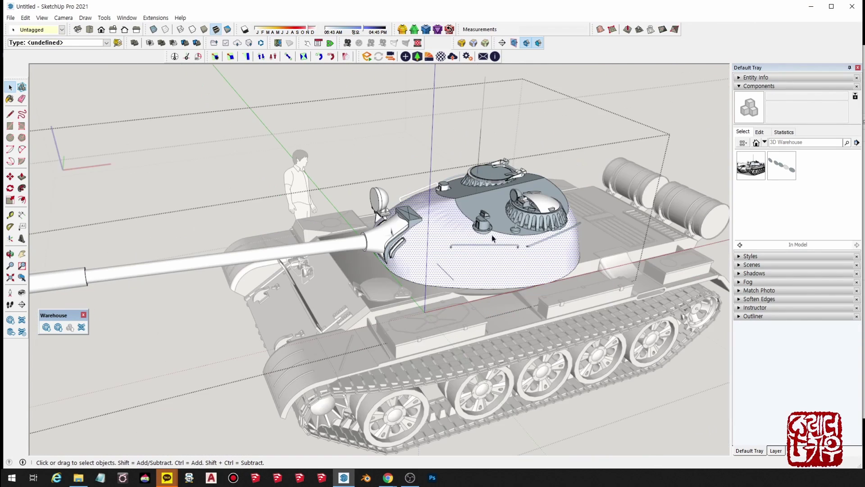
scroll(489, 206, up, 3)
click(489, 207)
click(488, 276)
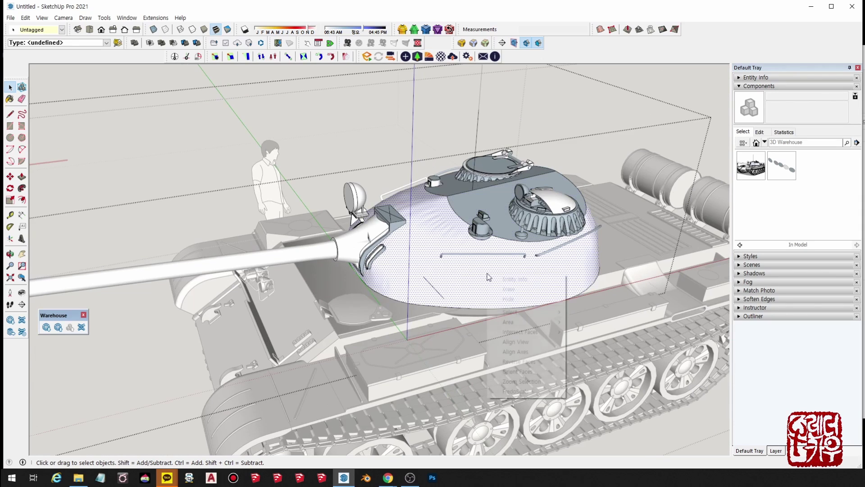
right_click(488, 276)
click(547, 372)
scroll(520, 272, down, 2)
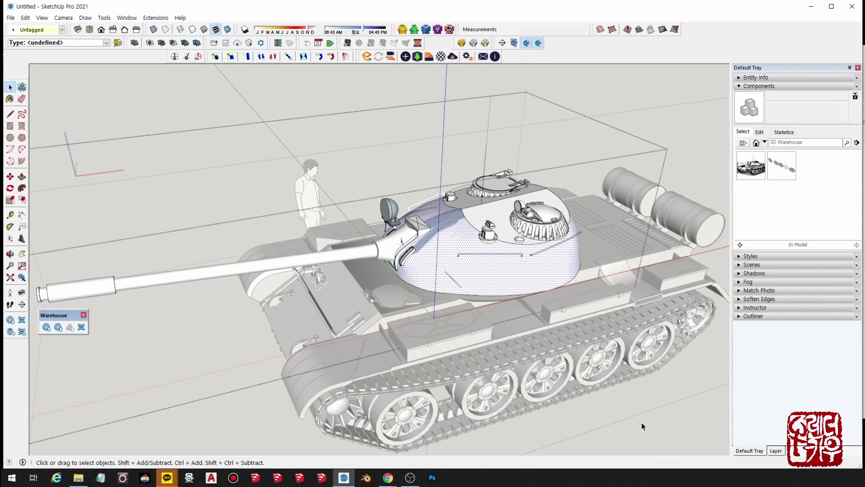
mouse_move(643, 426)
middle_down()
mouse_move(602, 218)
mouse_move(651, 324)
mouse_move(432, 102)
mouse_move(440, 209)
mouse_move(488, 94)
mouse_move(429, 212)
middle_up()
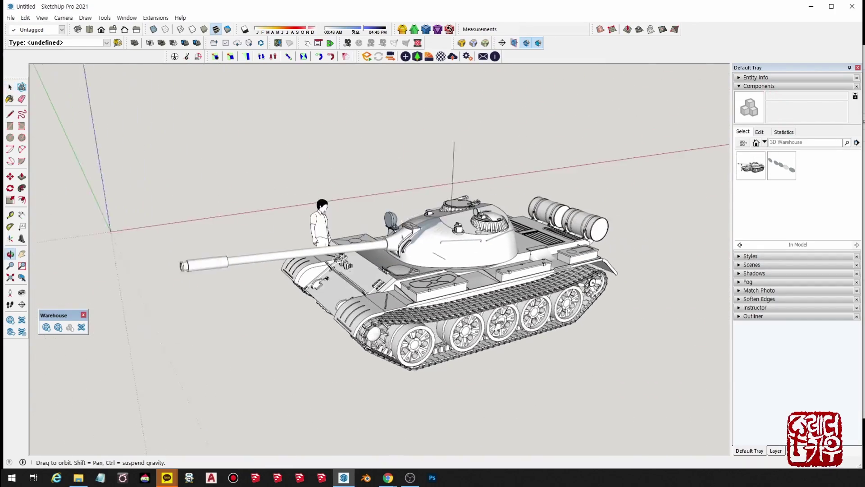
middle_drag(440, 256, 498, 344)
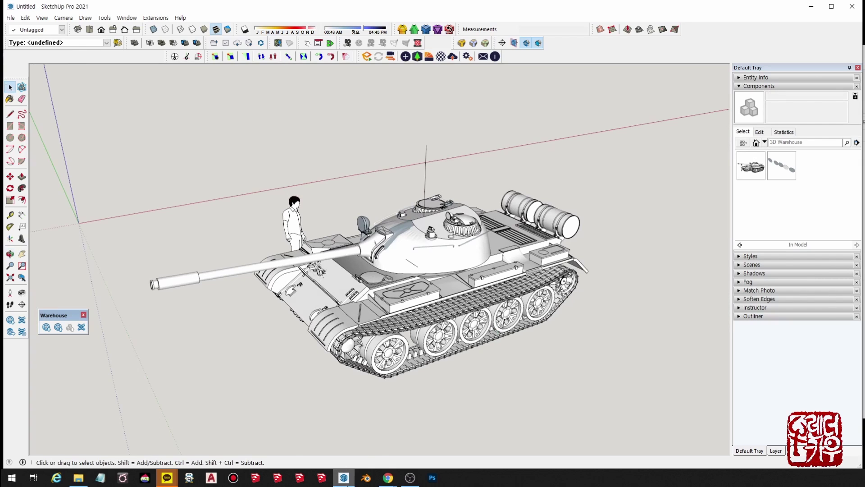
mouse_move(387, 478)
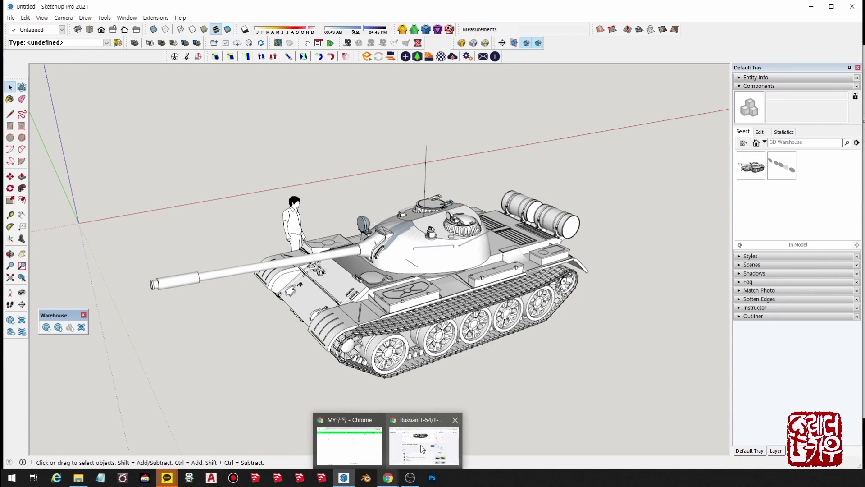
Switch back to Chrome and scroll through the T-54/T-55 model page
click(414, 444)
scroll(481, 181, up, 3)
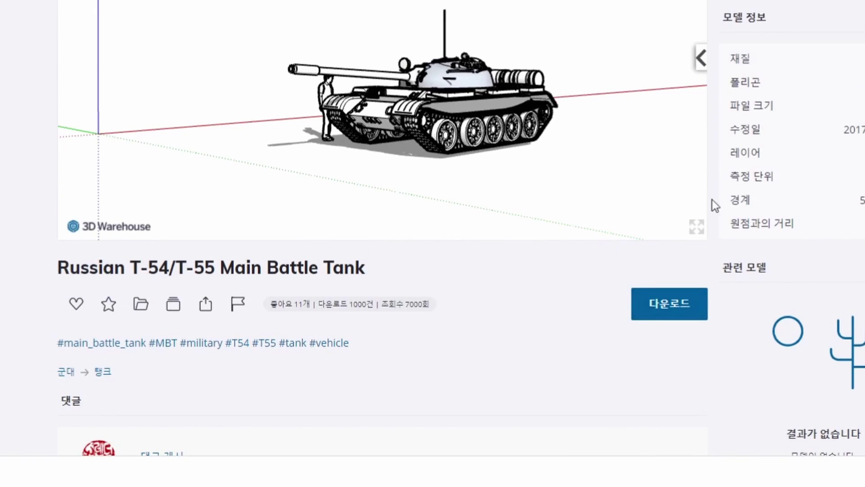
scroll(508, 286, down, 3)
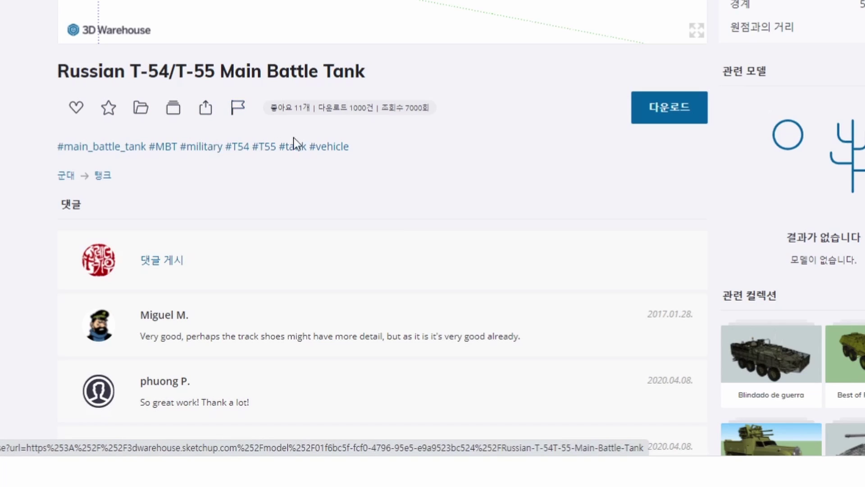
scroll(294, 145, up, 4)
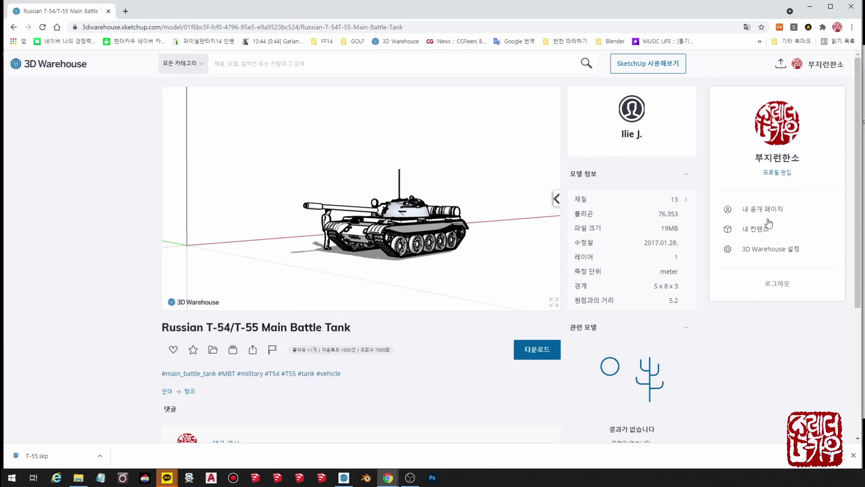
click(755, 230)
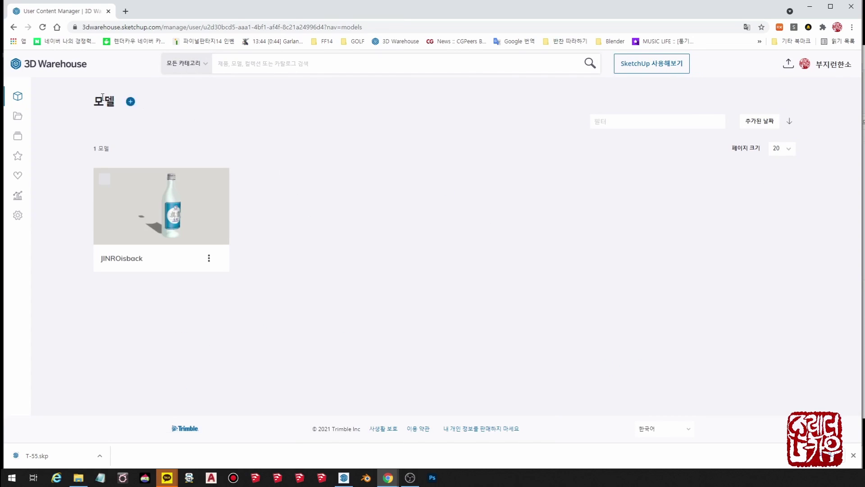
click(22, 118)
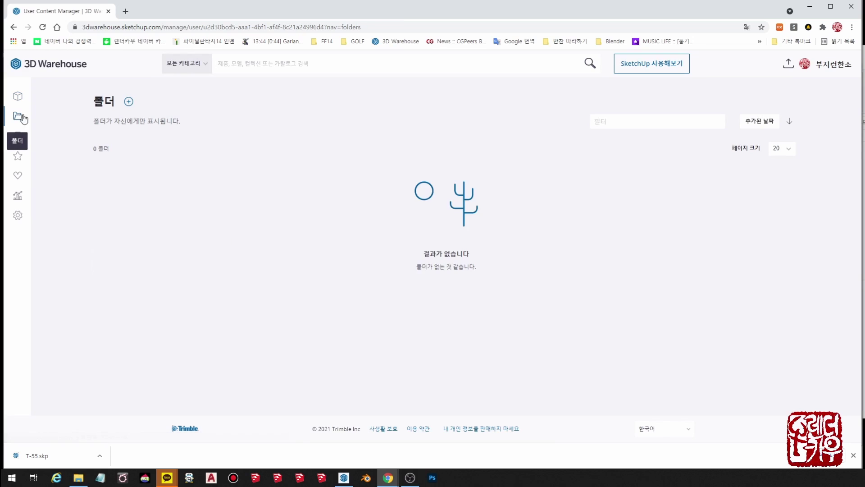
key(alt+Left)
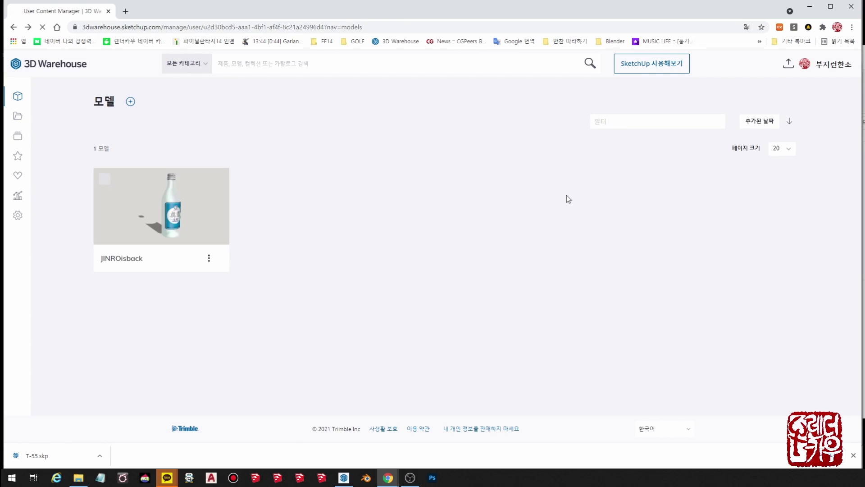
key(alt+Left)
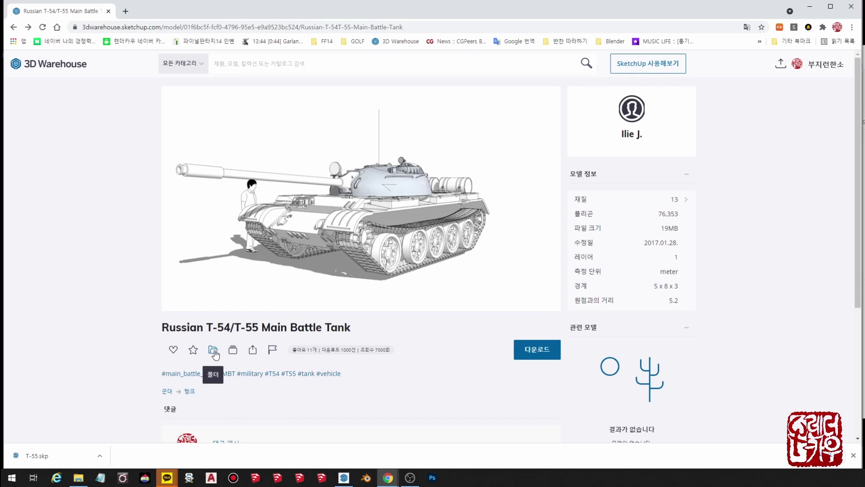
Create a new folder named test and add the tank model to it
click(214, 351)
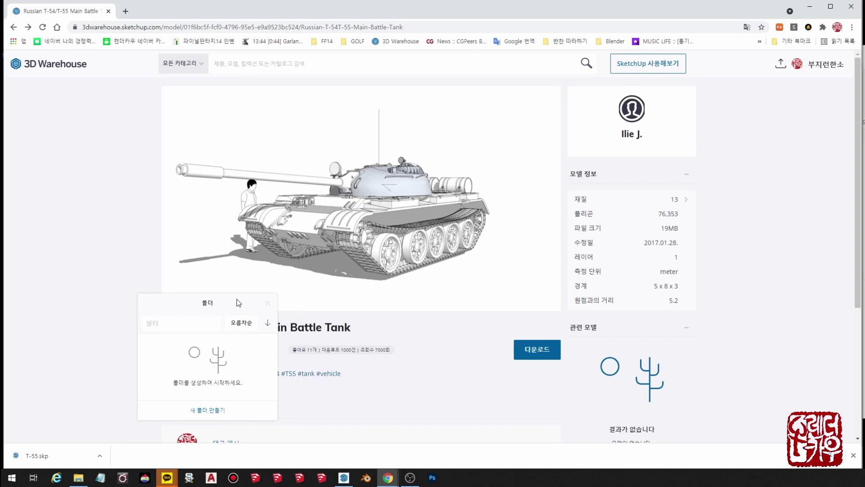
drag(237, 299, 518, 249)
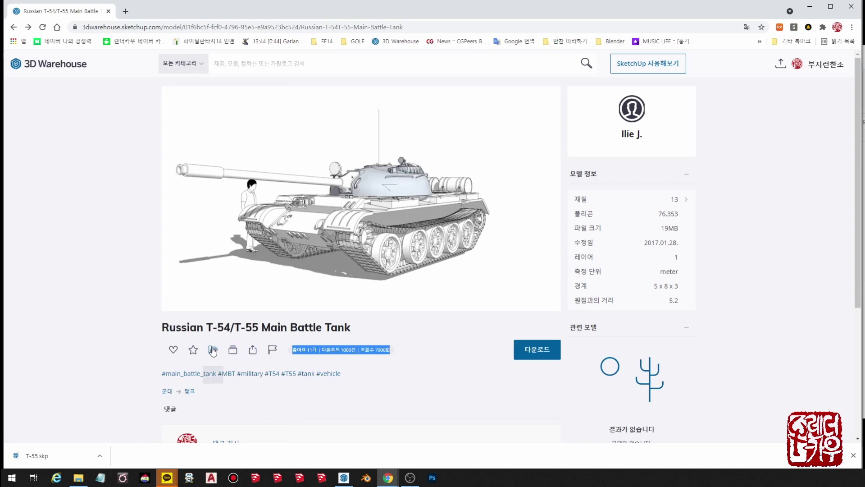
click(212, 351)
click(213, 409)
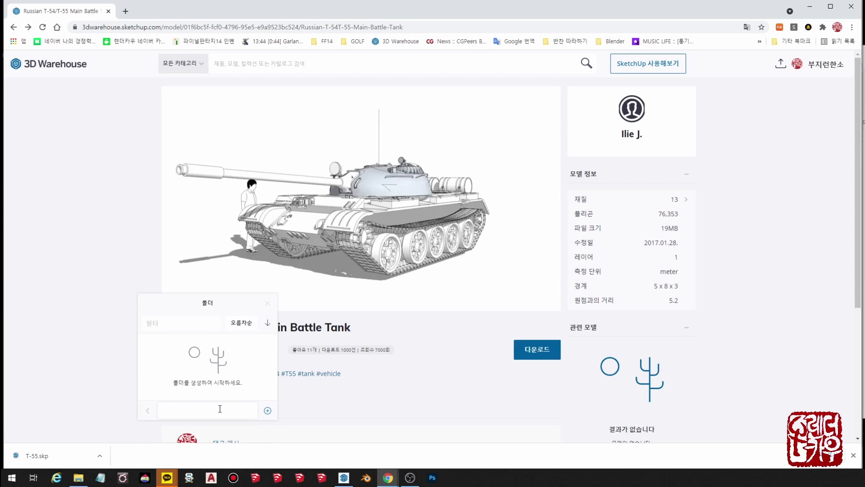
text(test)
click(268, 410)
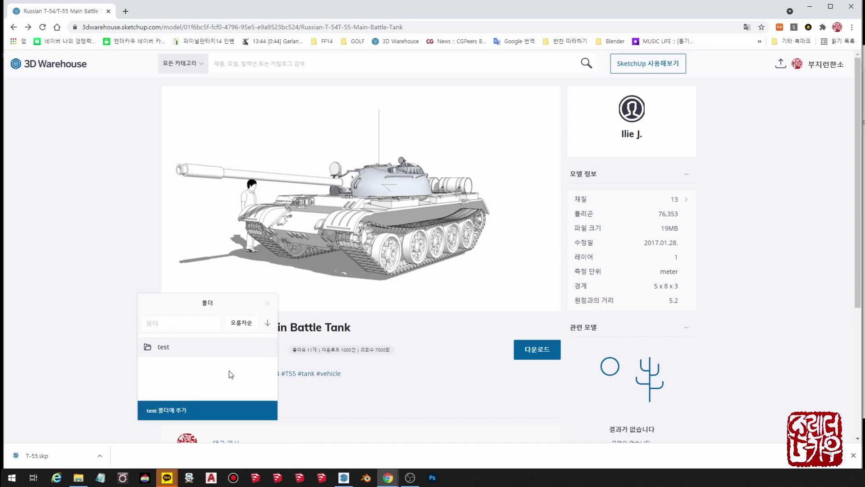
click(170, 348)
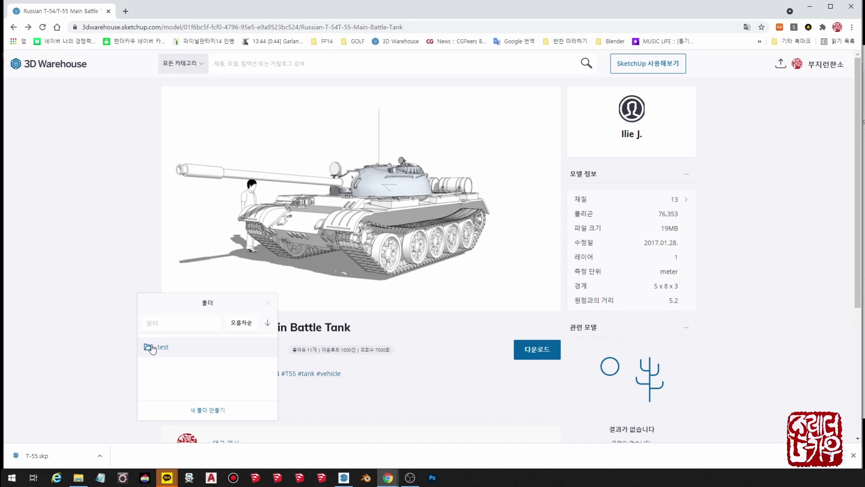
click(153, 347)
click(198, 410)
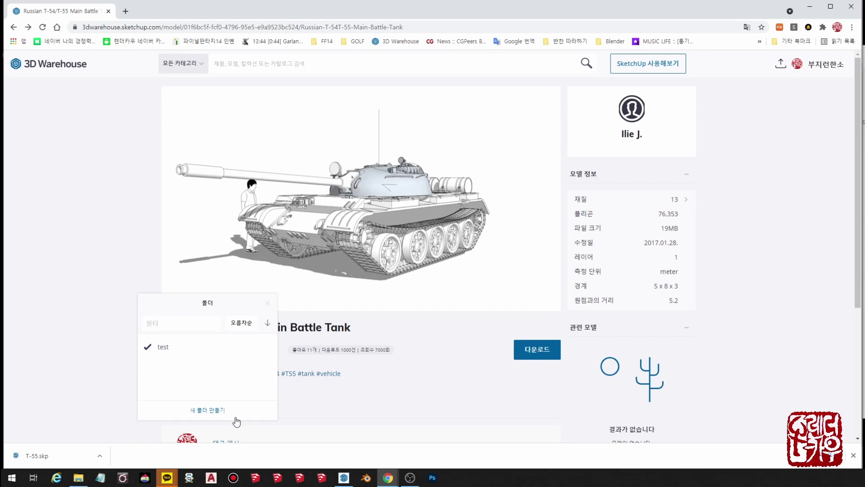
click(317, 360)
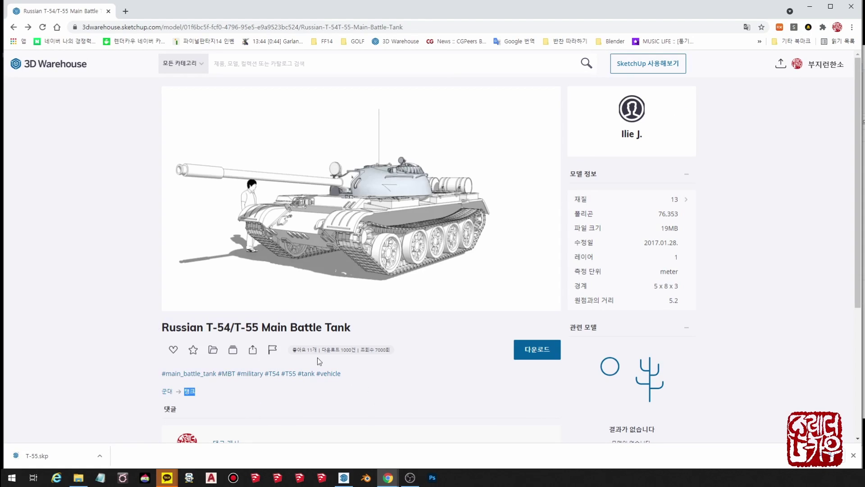
Add the tank model to the tree collection
click(233, 351)
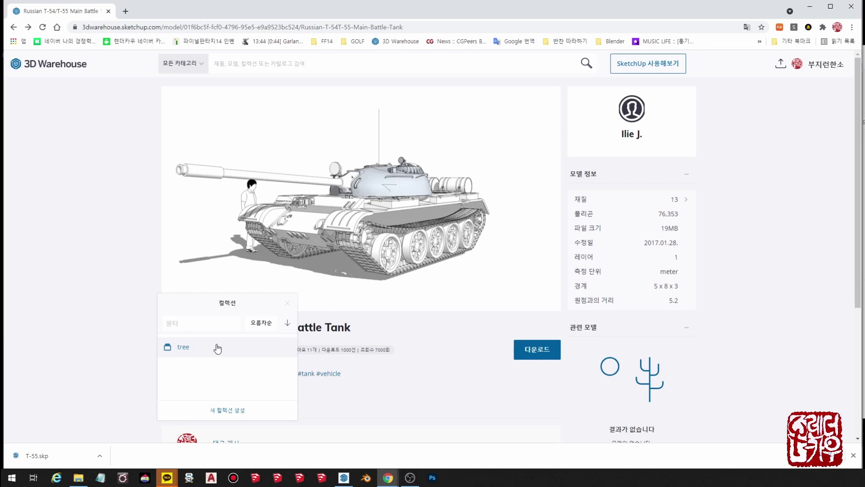
click(217, 348)
click(201, 411)
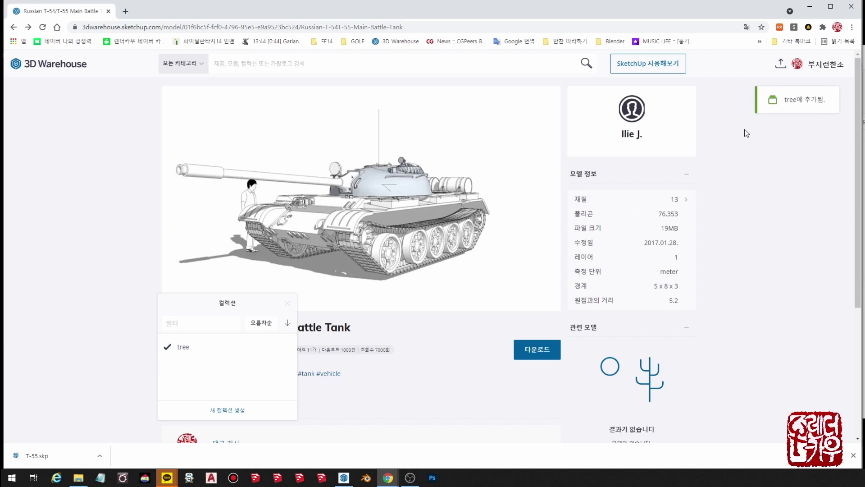
click(285, 304)
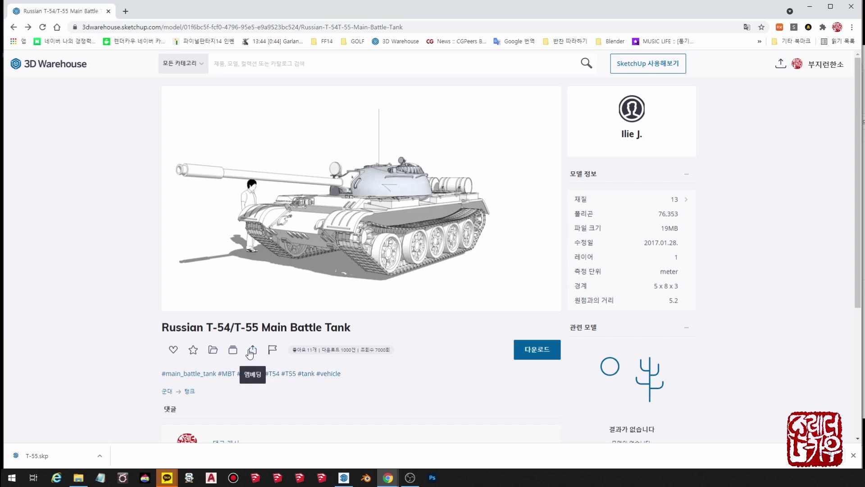
click(251, 350)
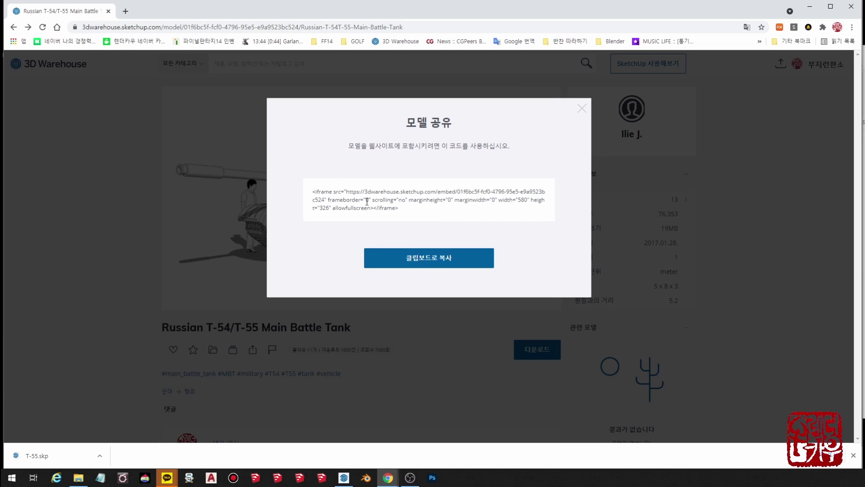
click(354, 198)
click(428, 258)
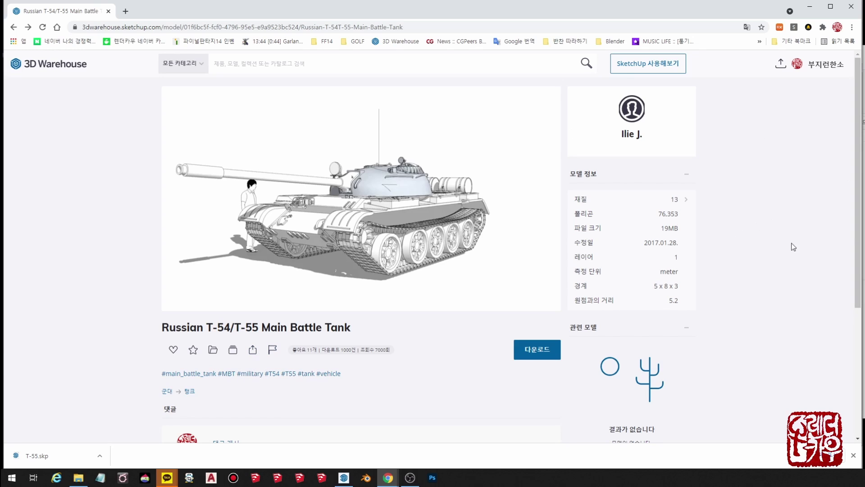
scroll(522, 328, down, 5)
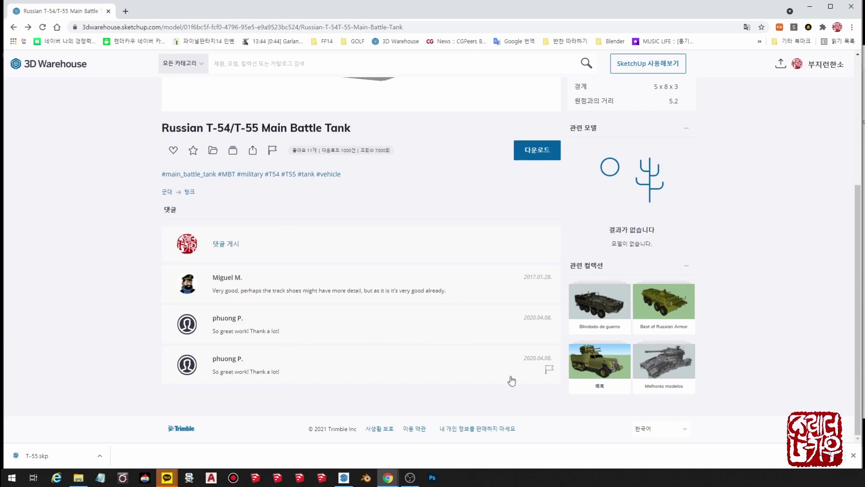
scroll(512, 379, up, 5)
Open My Content from the account menu and show the folders page with test
click(830, 67)
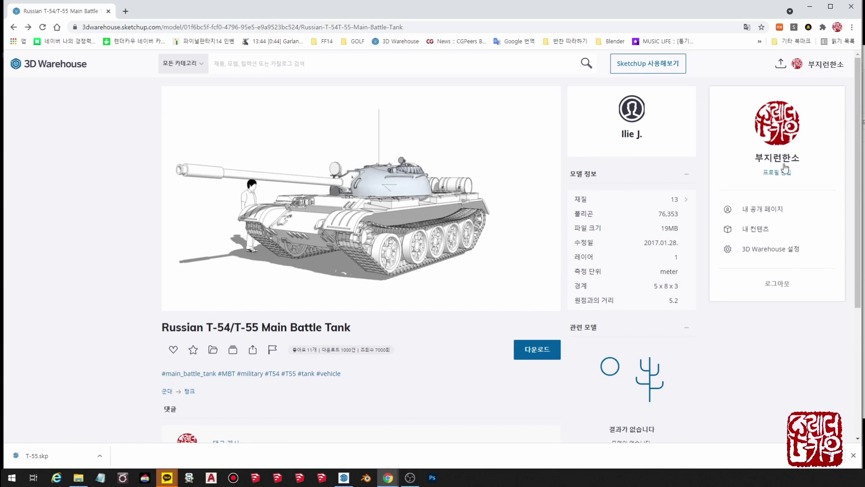
click(754, 234)
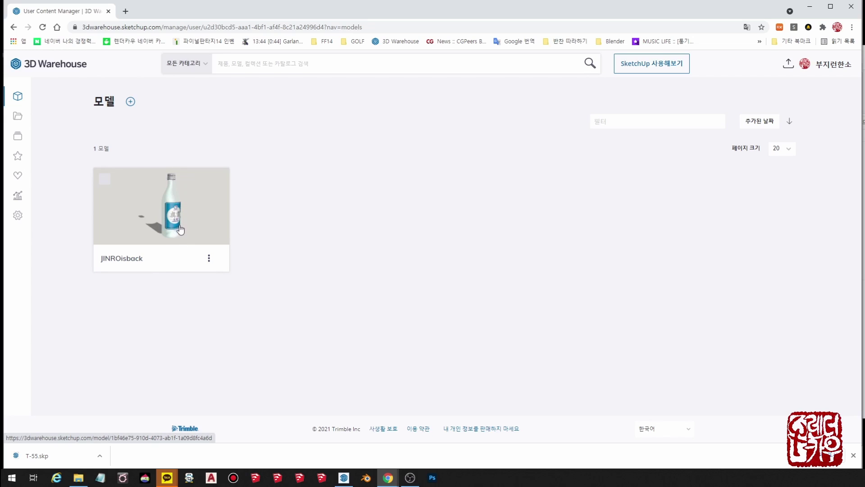
click(24, 119)
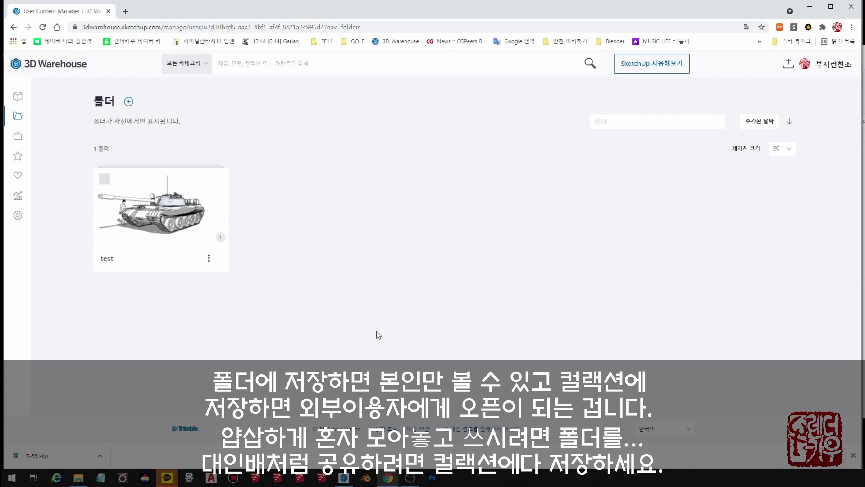
Browse the tree collection, folders, favorites and likes, ending on analytics: 15 downloads, 21 views
click(17, 135)
click(105, 179)
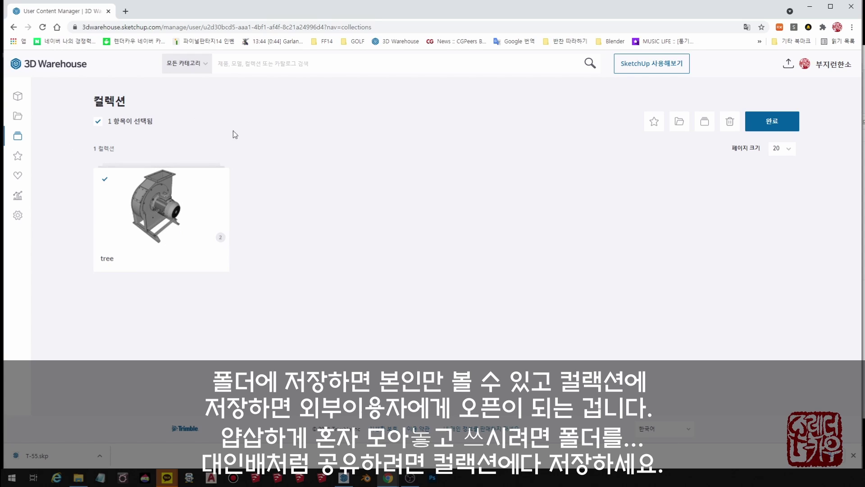
click(18, 116)
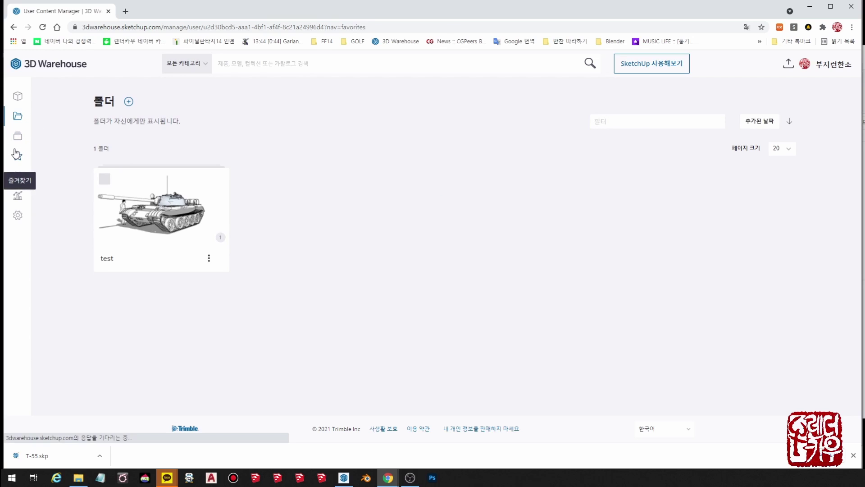
click(17, 157)
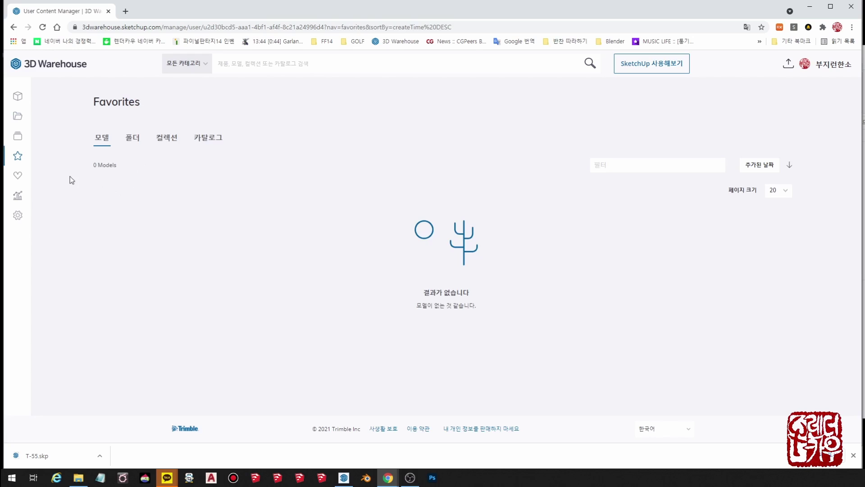
click(18, 175)
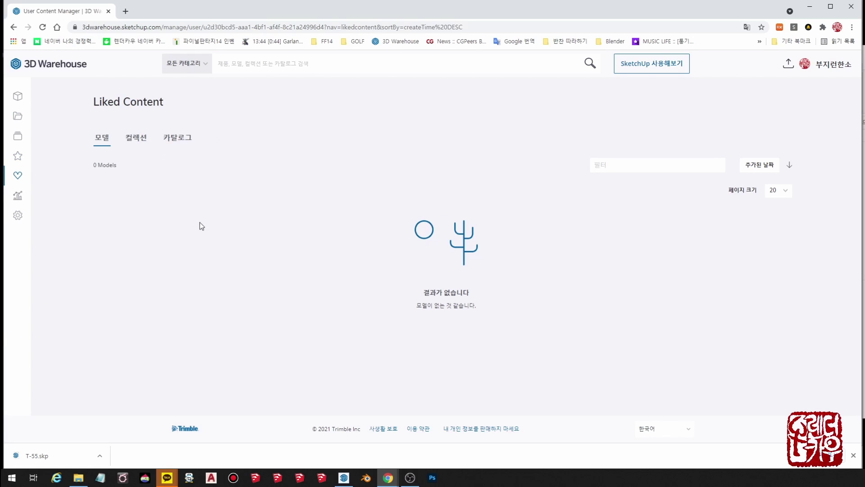
click(18, 196)
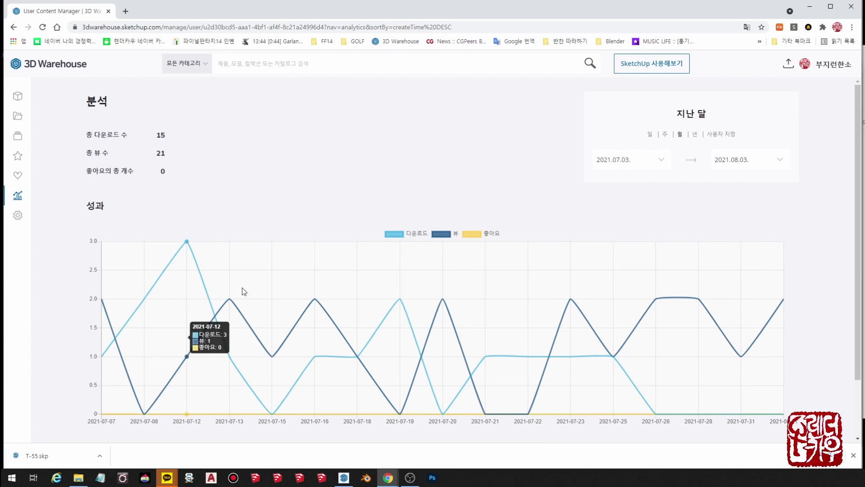
Open account settings to view the custom URL, display name, bio and website links, then close the account menu
click(17, 215)
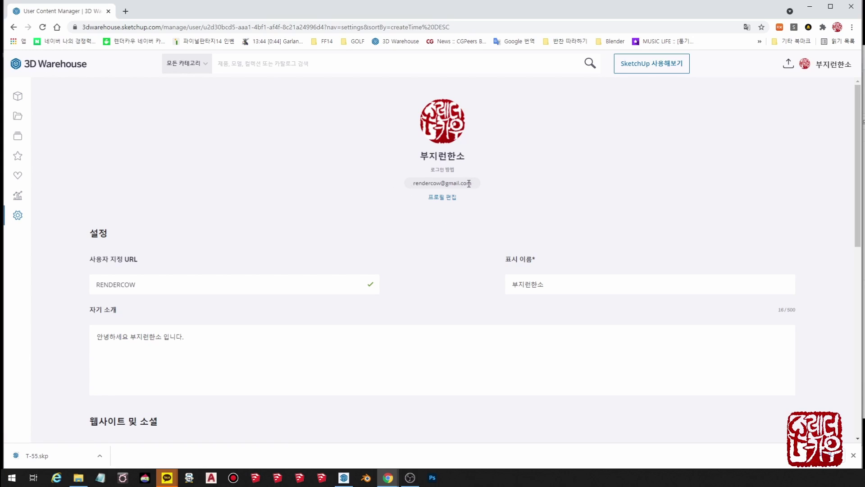
scroll(338, 212, down, 3)
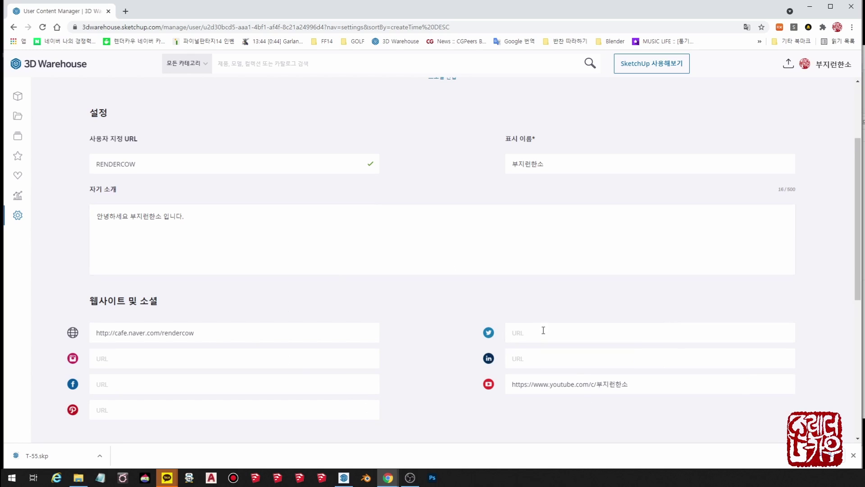
scroll(541, 333, down, 7)
scroll(558, 404, up, 12)
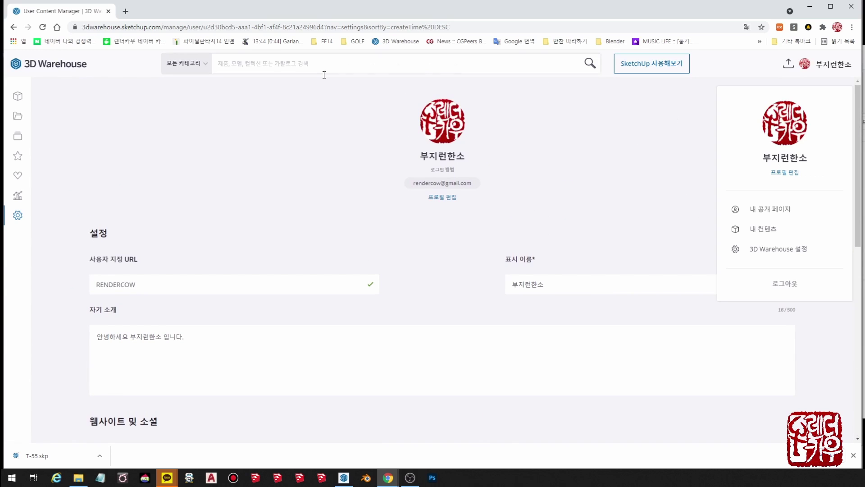
click(572, 205)
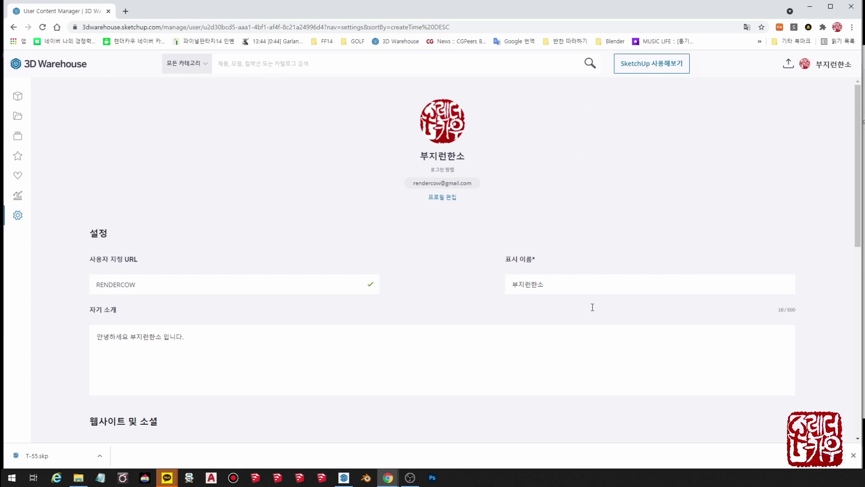
Orbit the imported T-55 tank in SketchUp to face the front, then return to Chrome
mouse_move(343, 477)
click(351, 449)
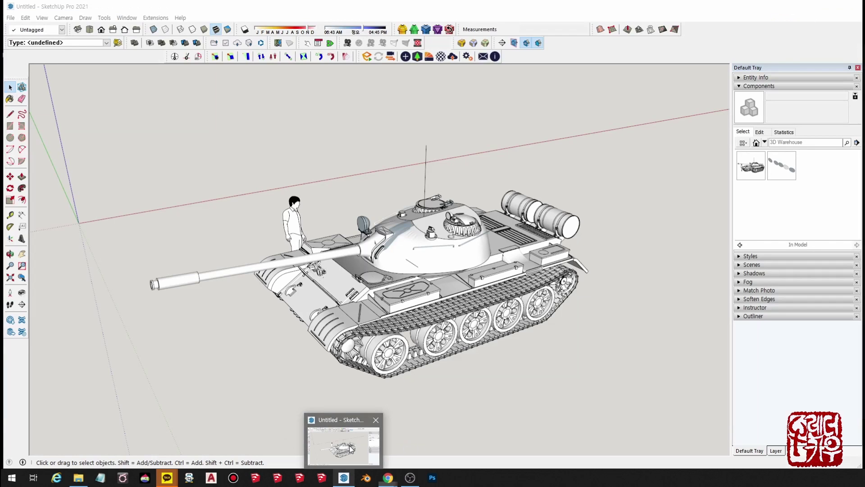
mouse_move(528, 275)
middle_down()
mouse_move(665, 259)
mouse_move(556, 287)
middle_up()
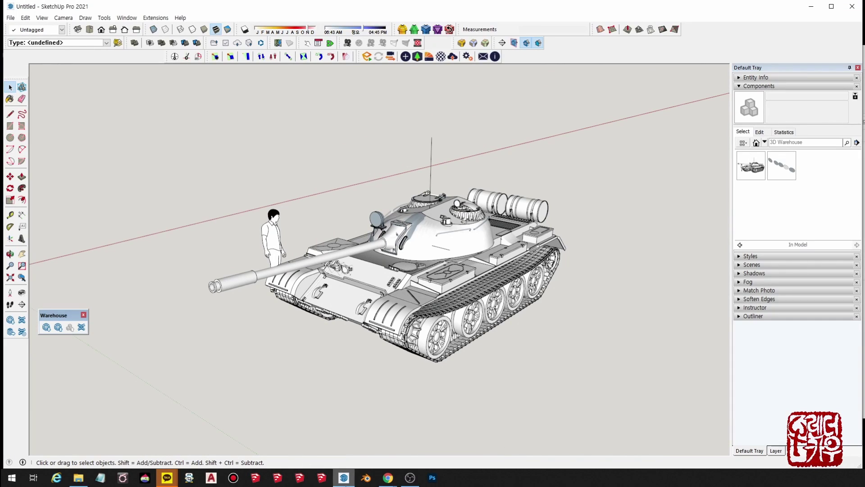
click(359, 449)
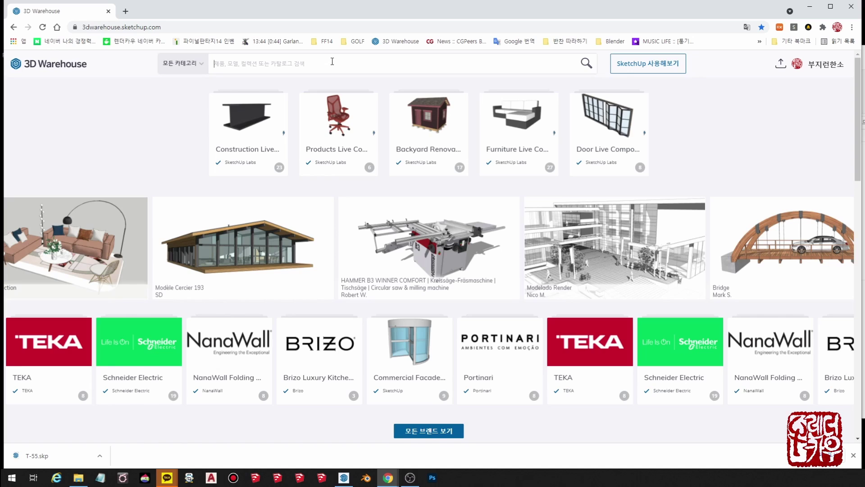
Search 3D Warehouse for 'tree' and switch the results to the 모델 (Models) tab
text(tree)
key(Return)
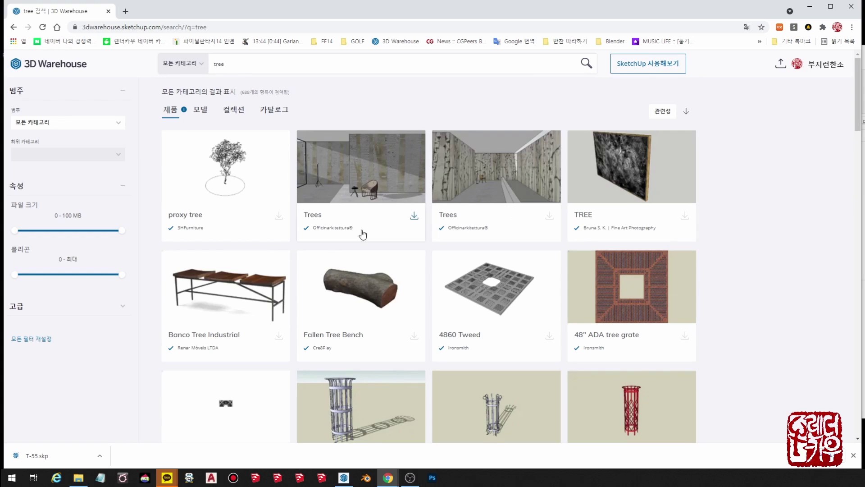
scroll(363, 252, down, 5)
scroll(563, 378, down, 3)
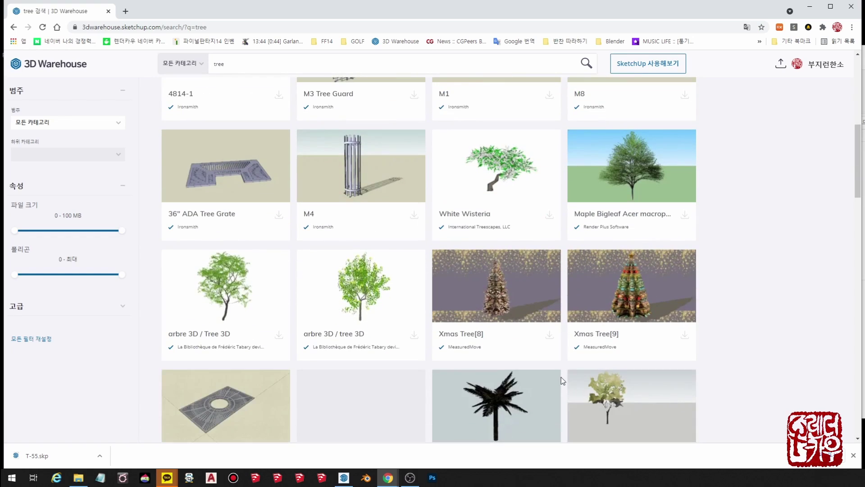
scroll(554, 379, down, 5)
scroll(649, 290, down, 5)
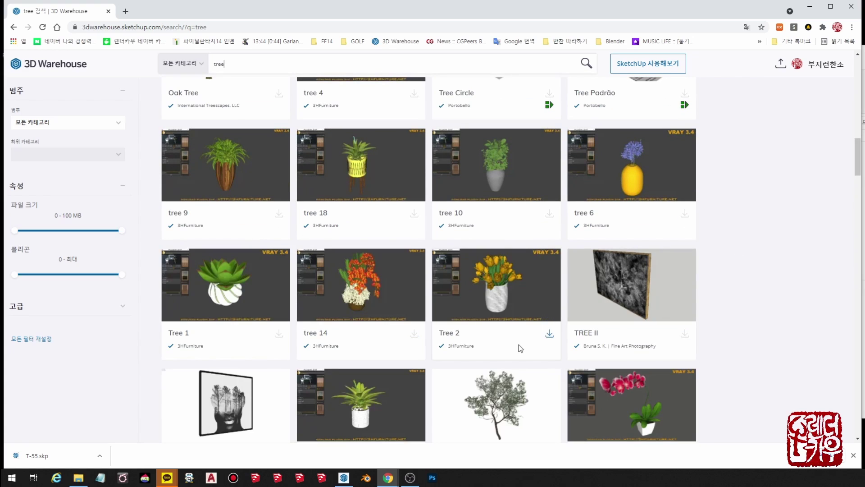
scroll(502, 328, up, 20)
scroll(497, 311, up, 4)
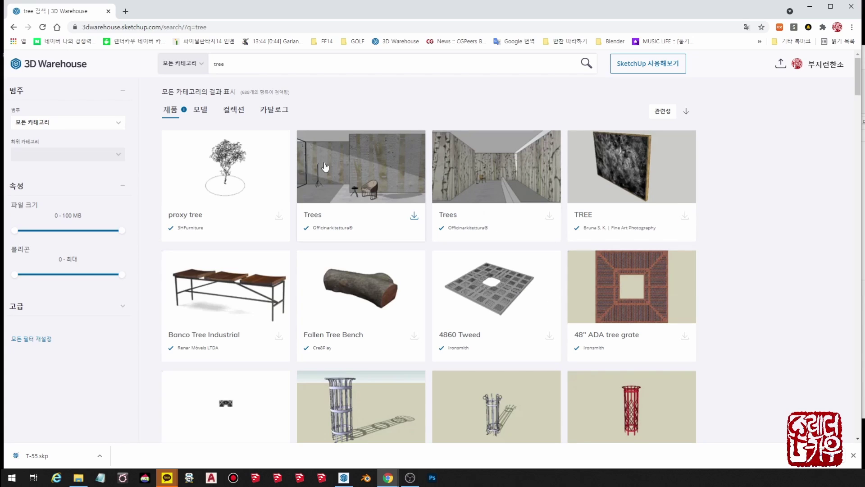
click(199, 112)
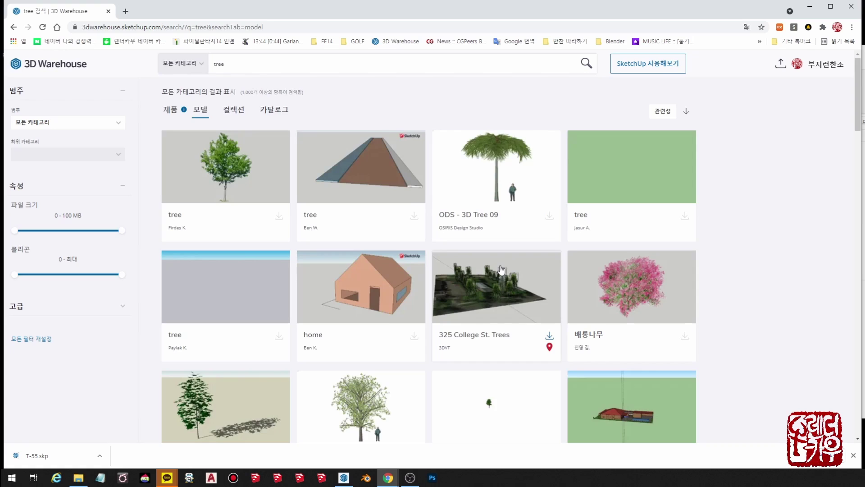
Scroll through the tree results and briefly preview one tree model's download formats
scroll(499, 268, down, 3)
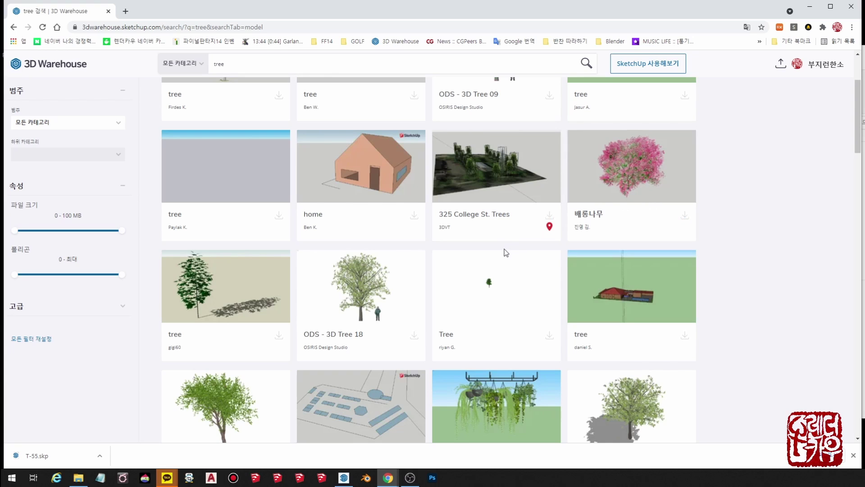
scroll(504, 250, down, 5)
scroll(503, 250, down, 3)
scroll(612, 266, down, 5)
scroll(611, 264, down, 3)
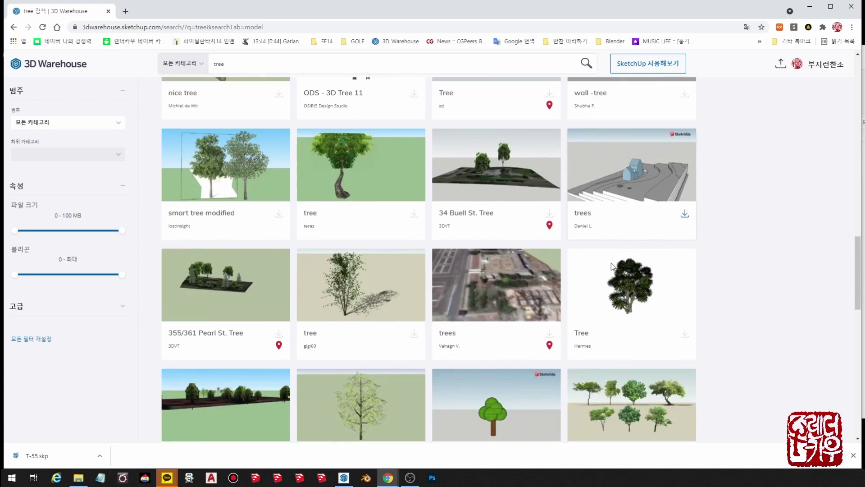
scroll(611, 263, down, 4)
scroll(617, 338, down, 3)
scroll(621, 397, down, 4)
scroll(463, 280, down, 6)
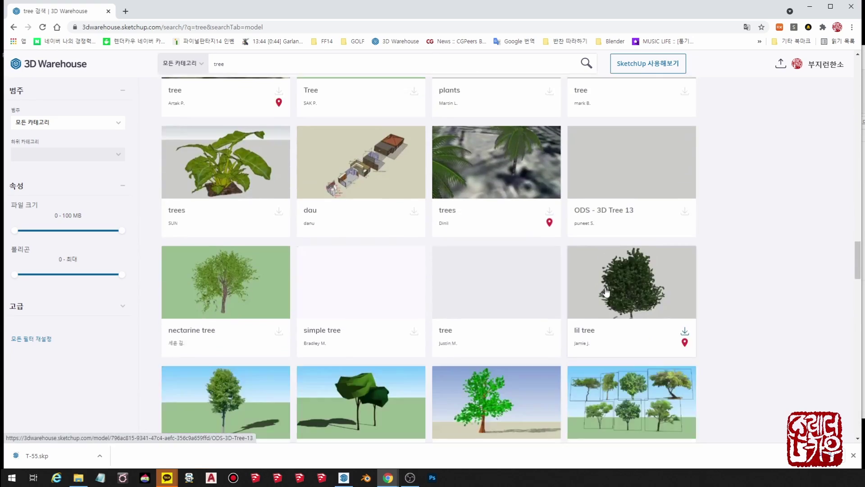
scroll(605, 290, down, 4)
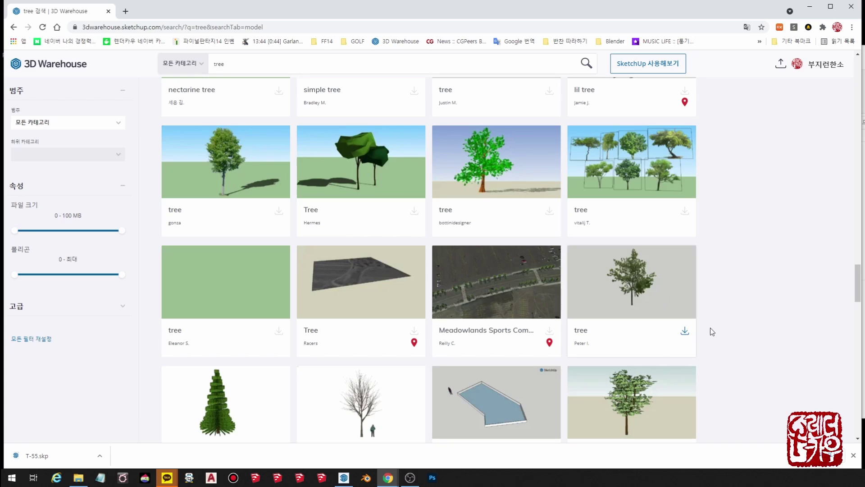
click(685, 339)
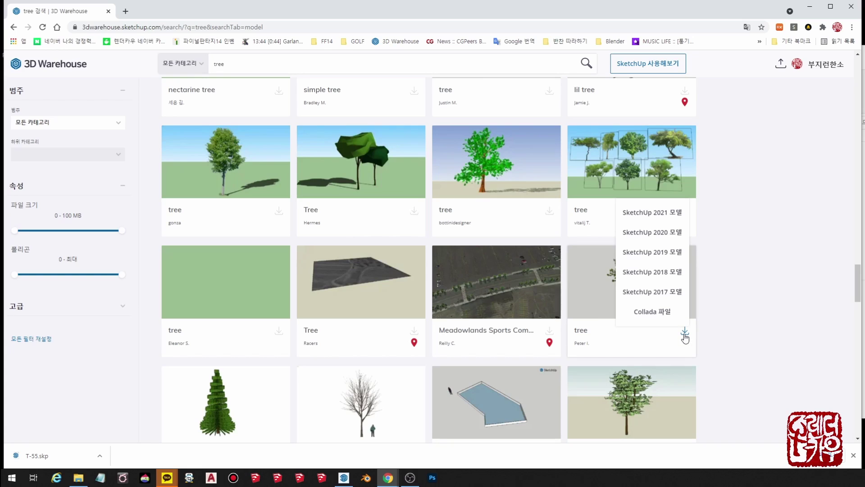
click(744, 263)
Open the 317kB tree model's details, list its download formats, then show the Downloads folder
click(602, 279)
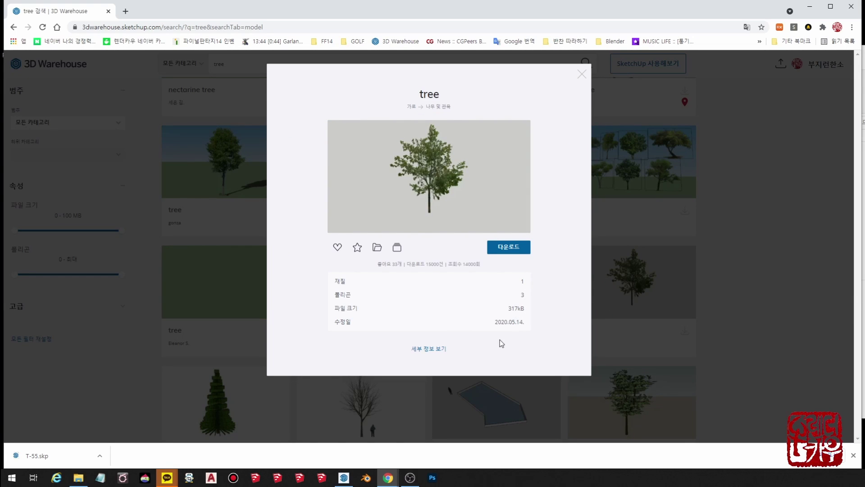
click(515, 252)
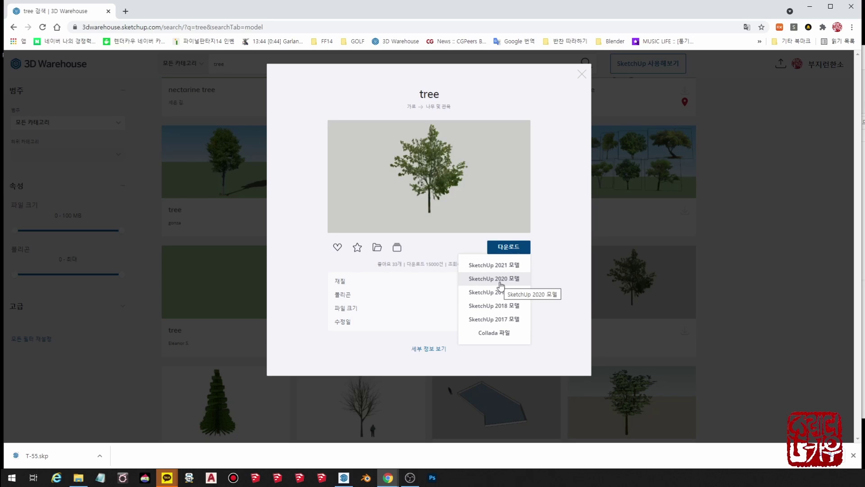
click(79, 477)
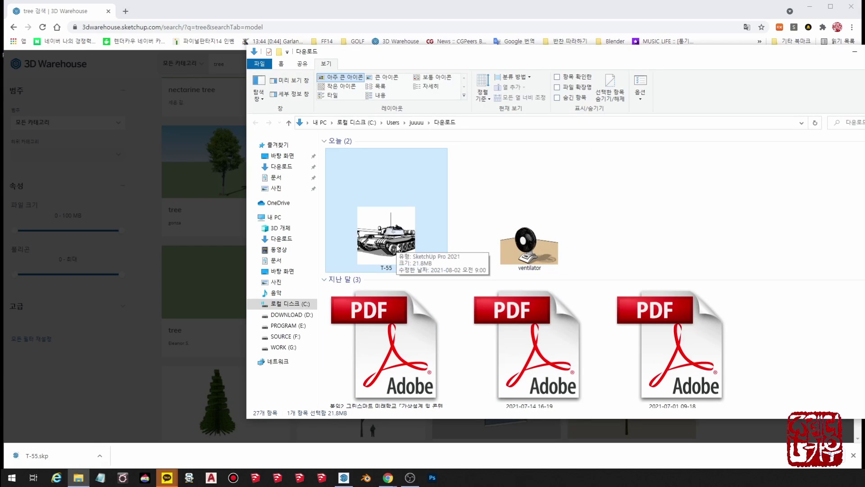